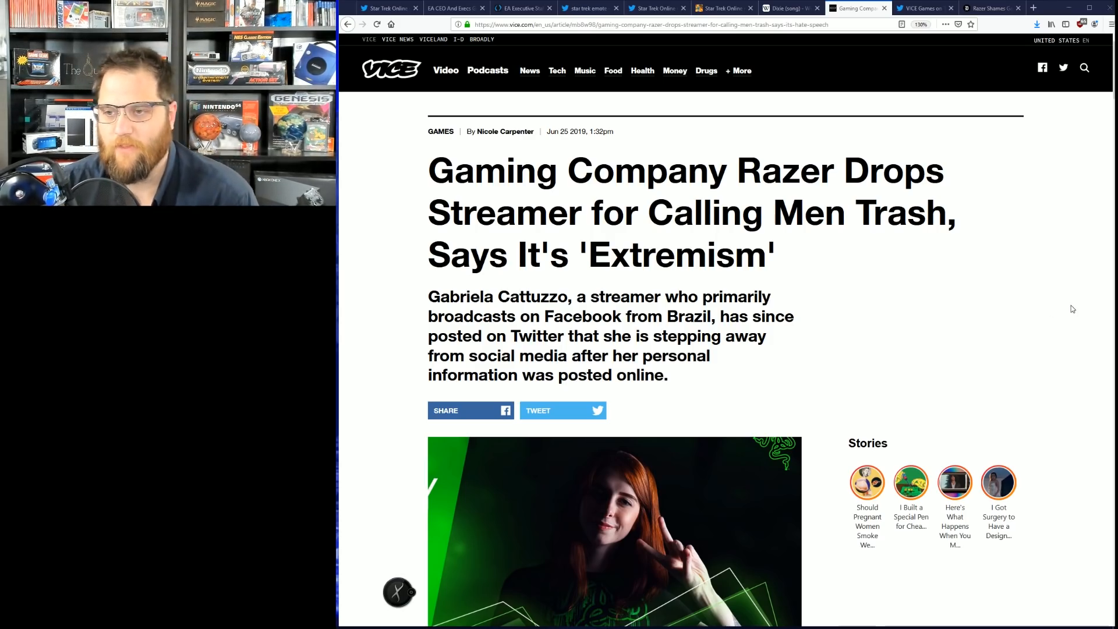
scroll(584, 395, down, 5)
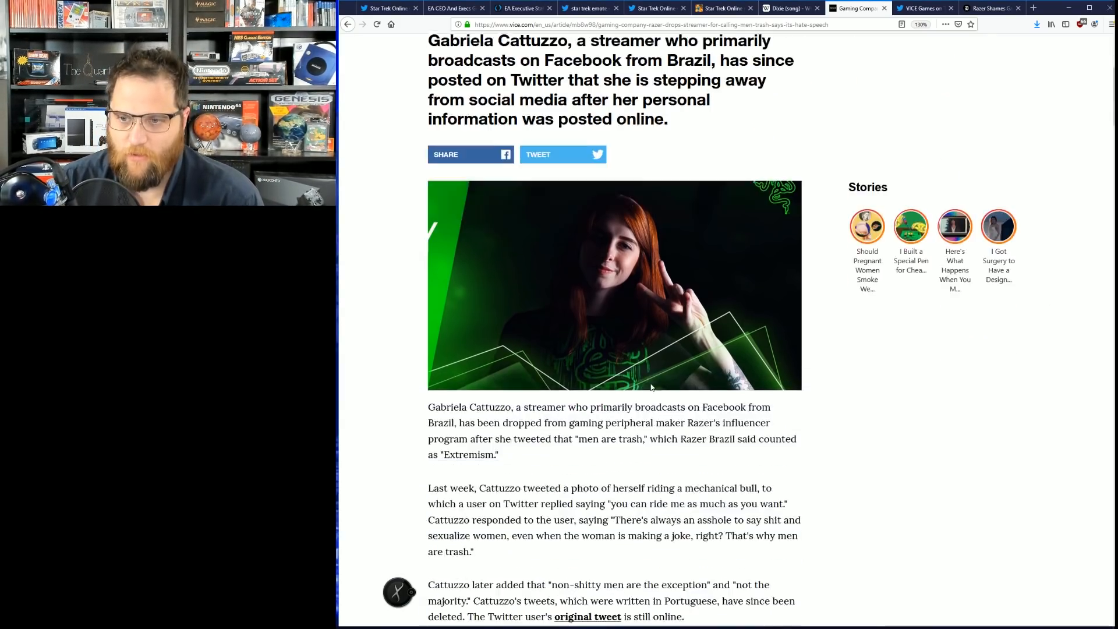
scroll(661, 385, down, 5)
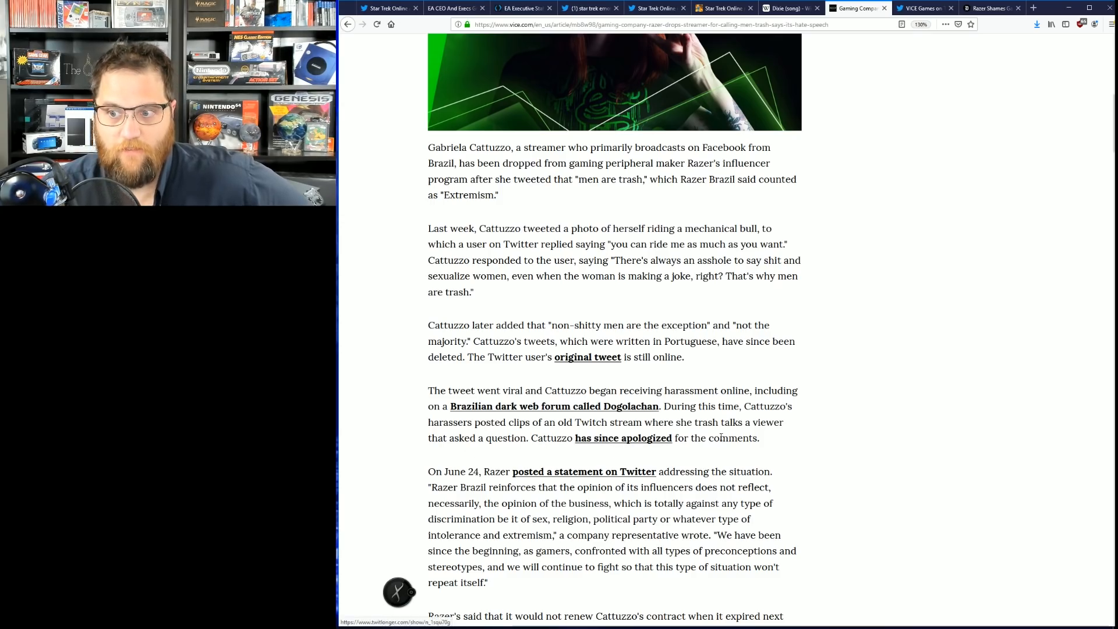
scroll(612, 448, down, 3)
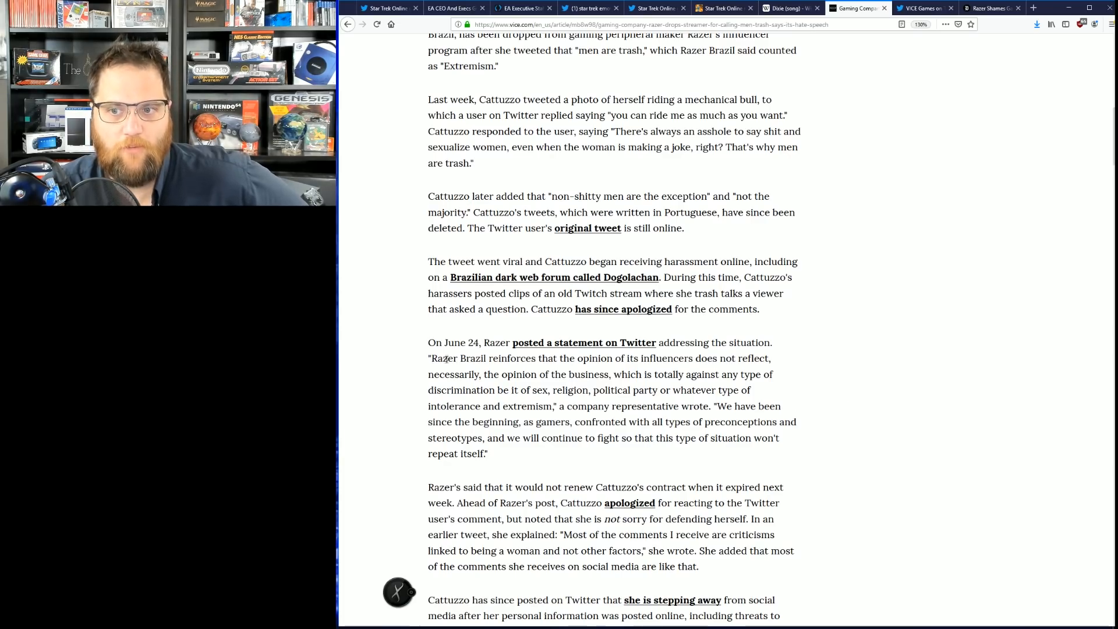
Step: Highlight Razer Brazil's statement that influencers' opinions do not reflect the business's opinion
mouse_move(482, 359)
mouse_down()
mouse_move(756, 358)
mouse_move(744, 374)
mouse_up()
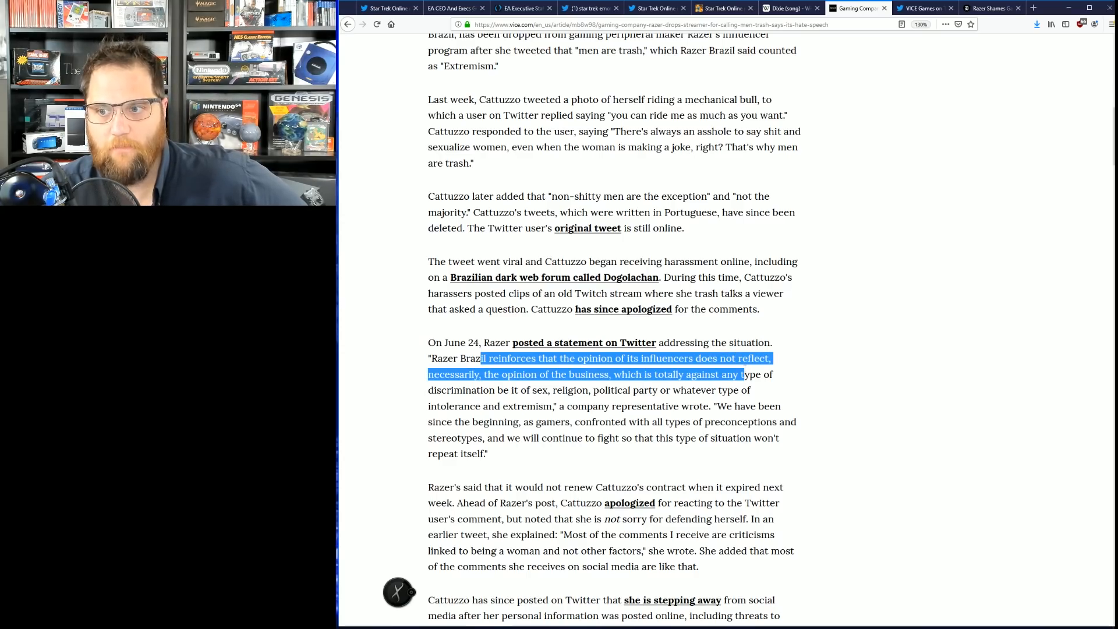
mouse_move(744, 374)
mouse_down()
mouse_move(772, 371)
mouse_move(774, 387)
mouse_up()
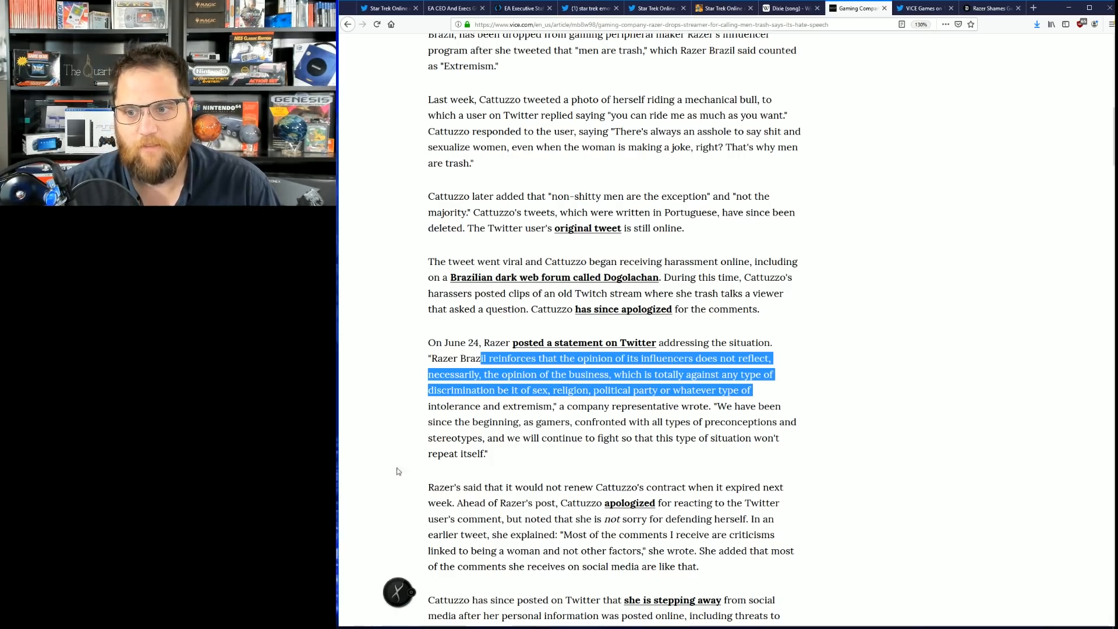
Step: Highlight Cattuzzo's quote about being criticised for being a woman, then clear the selection
drag(463, 486, 523, 487)
click(531, 489)
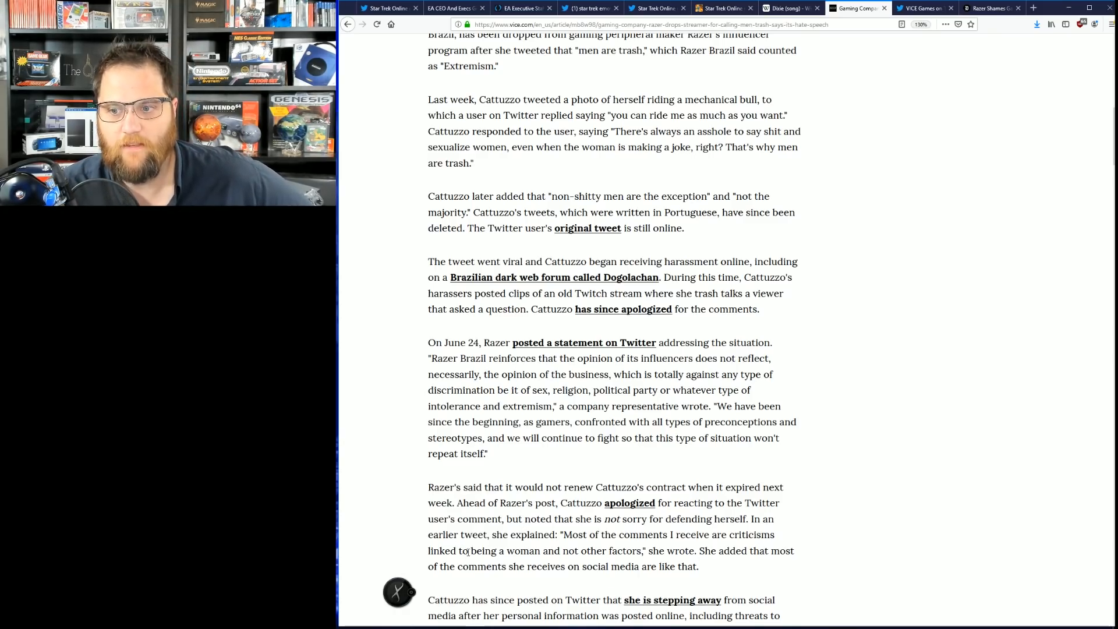
drag(470, 551, 716, 548)
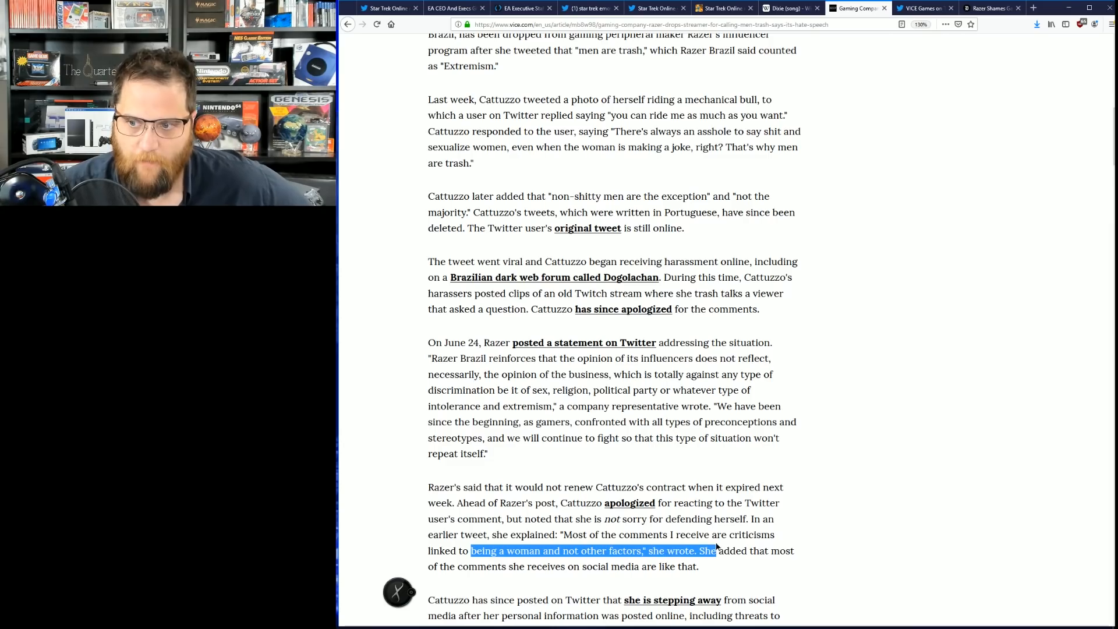
drag(717, 548, 795, 570)
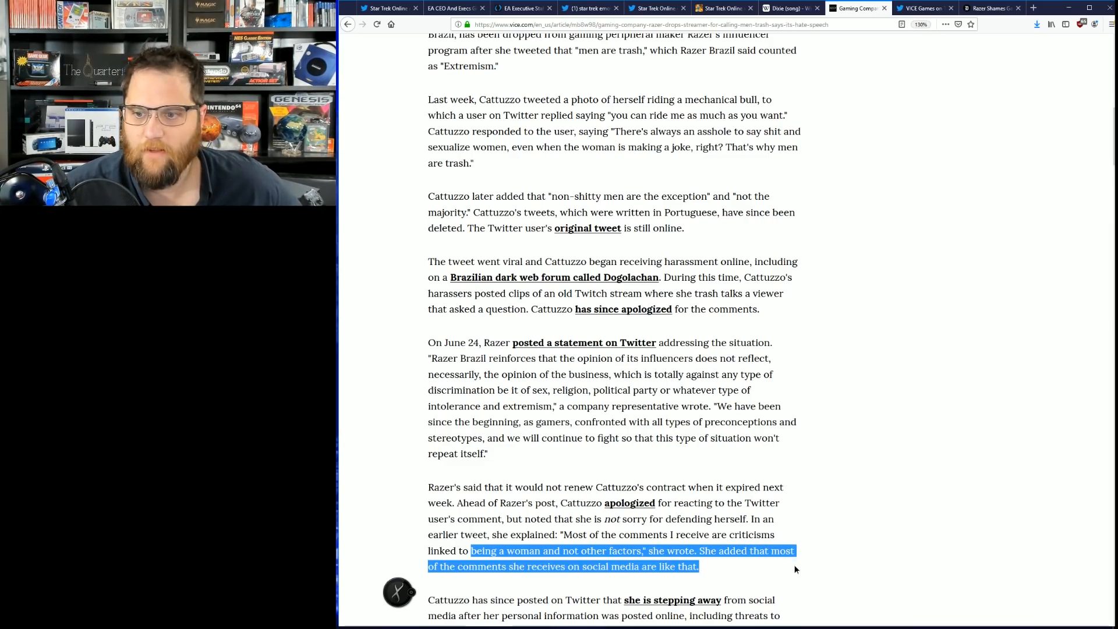
click(873, 502)
scroll(870, 491, down, 3)
scroll(870, 490, down, 2)
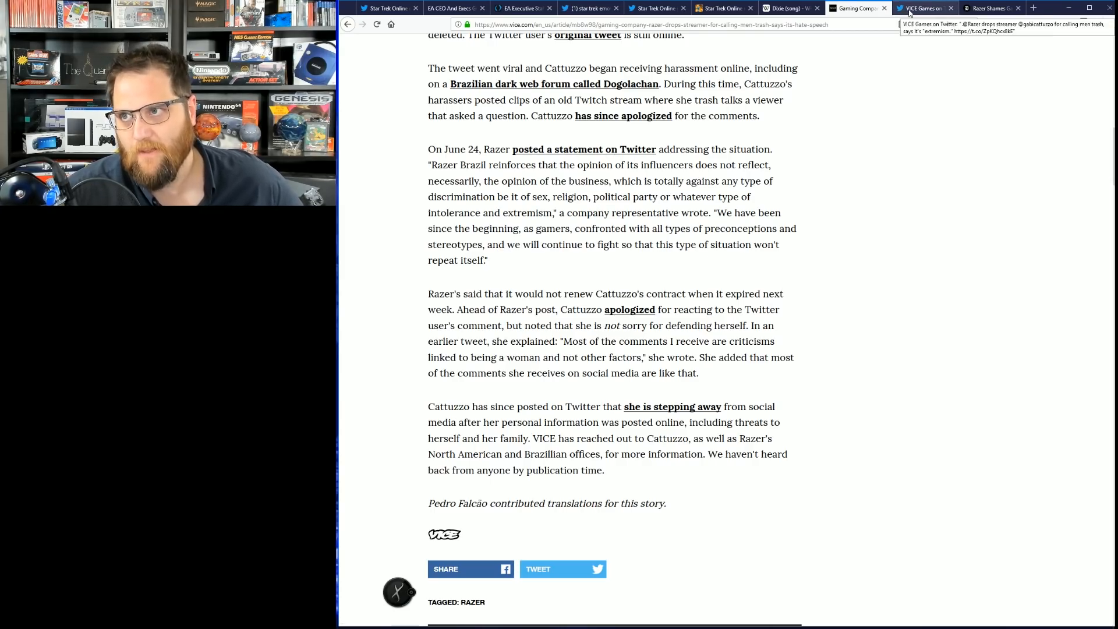
Step: Switch to the Daily Dot 'Razer Shames' article tab
click(982, 8)
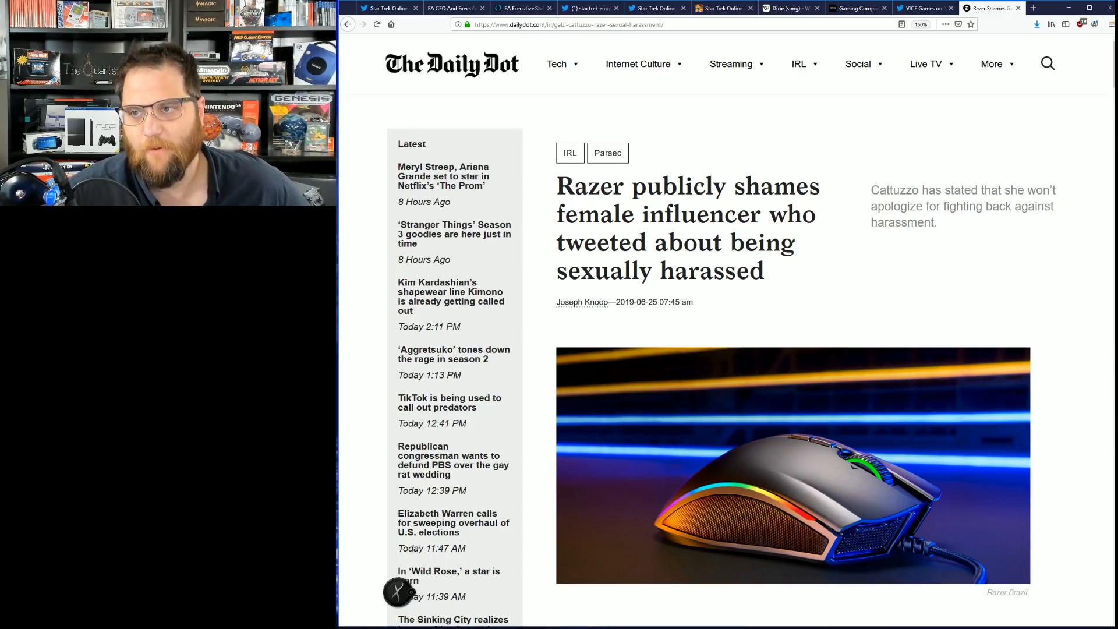
Step: Highlight the headline and the contract-termination announcement sentence in turn, clearing each
drag(557, 186, 744, 186)
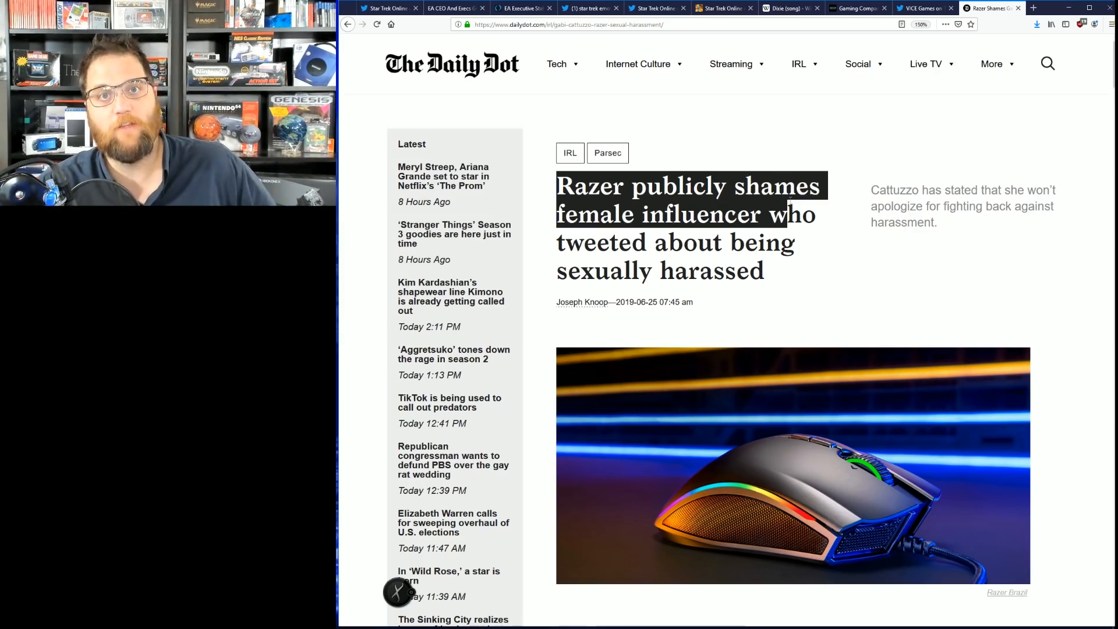
drag(744, 186, 812, 262)
click(812, 262)
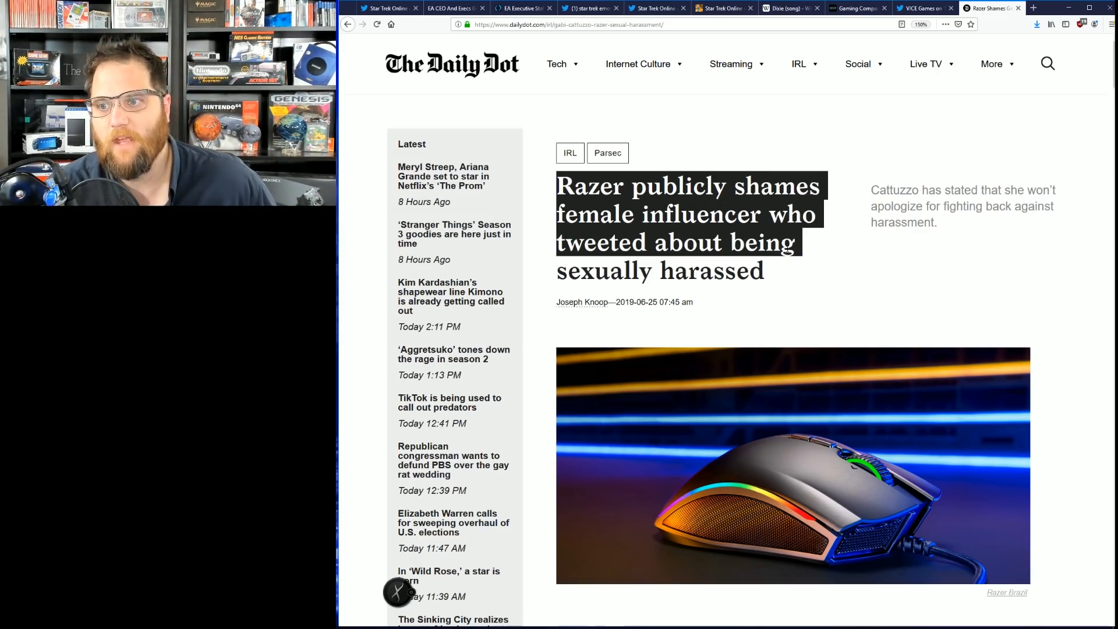
scroll(811, 258, down, 5)
scroll(791, 258, down, 3)
scroll(789, 257, down, 1)
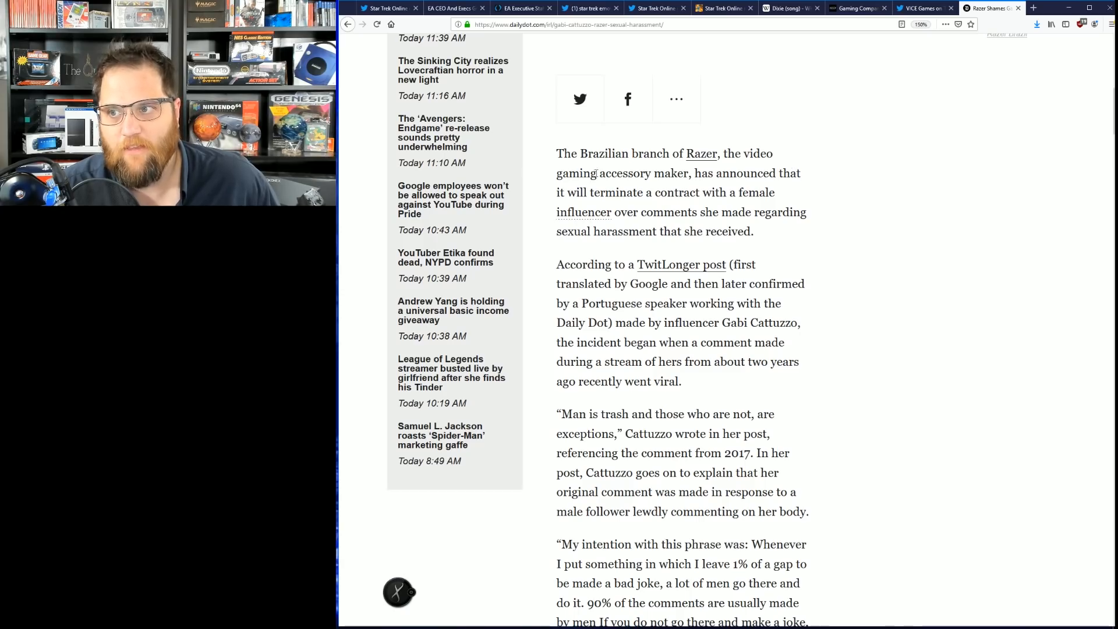
drag(597, 173, 814, 236)
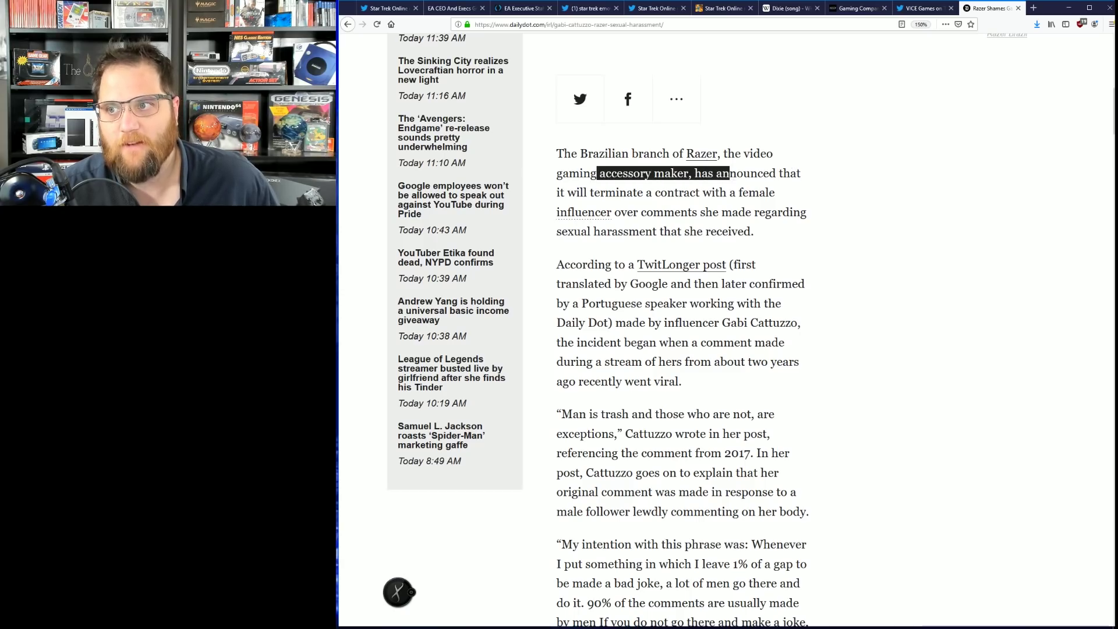
click(814, 236)
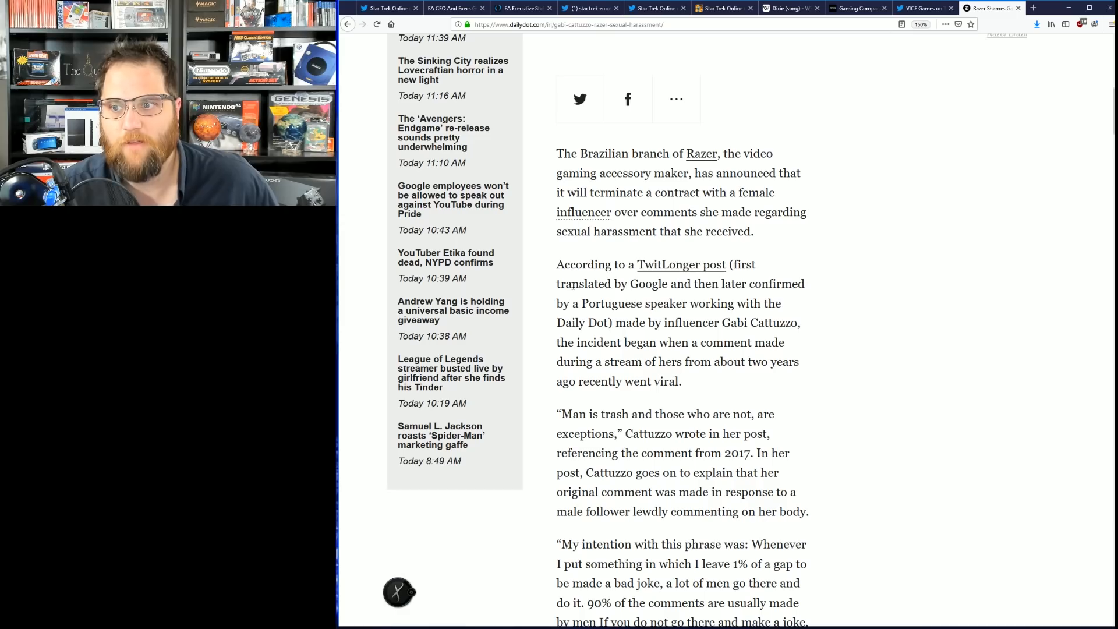
Step: Highlight the passage on the Google-translated TwitLonger post through how the incident began
drag(579, 284, 802, 304)
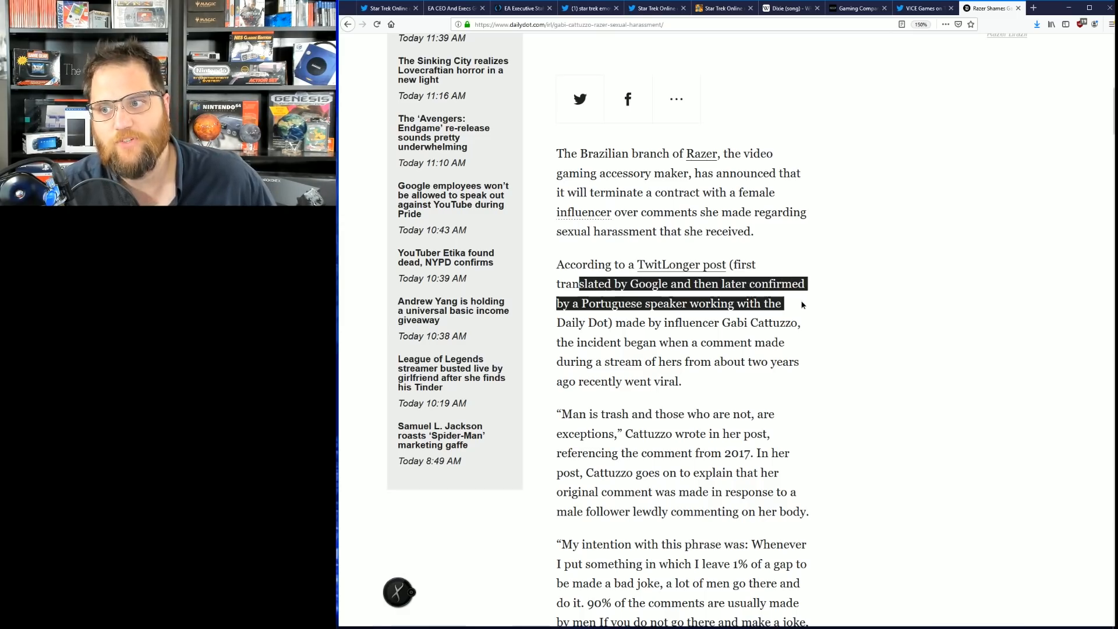
drag(802, 303, 806, 325)
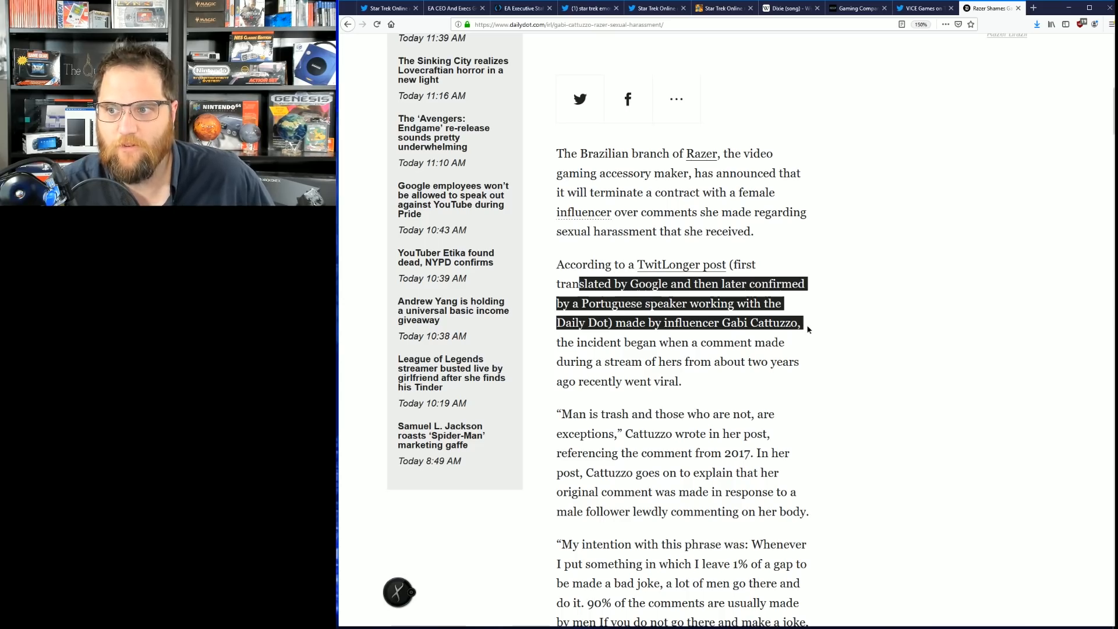
drag(807, 328, 809, 353)
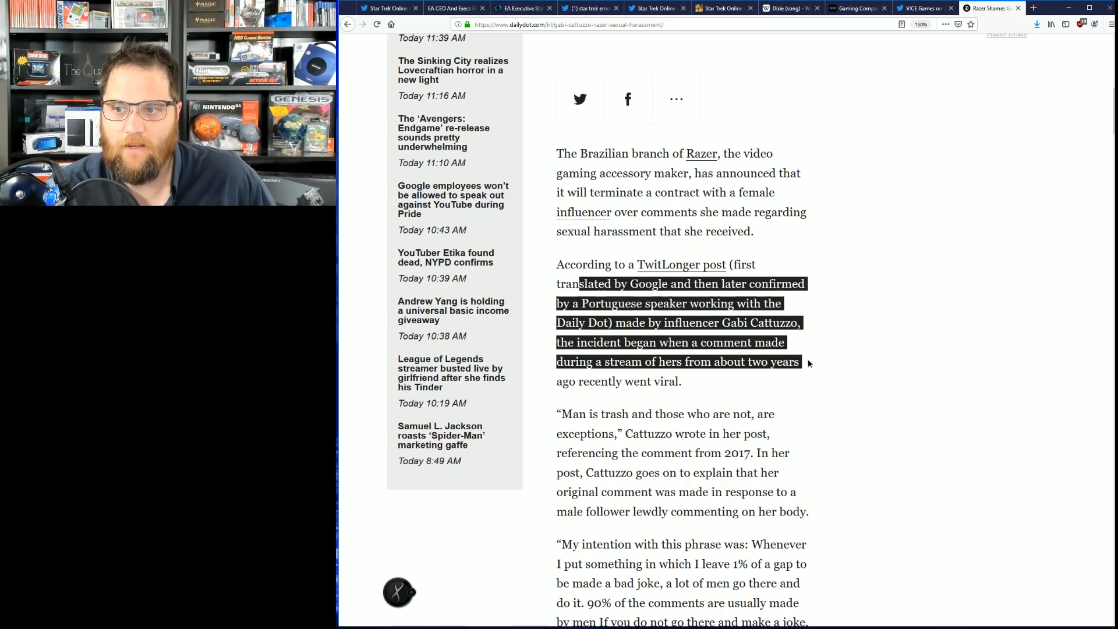
scroll(809, 350, down, 2)
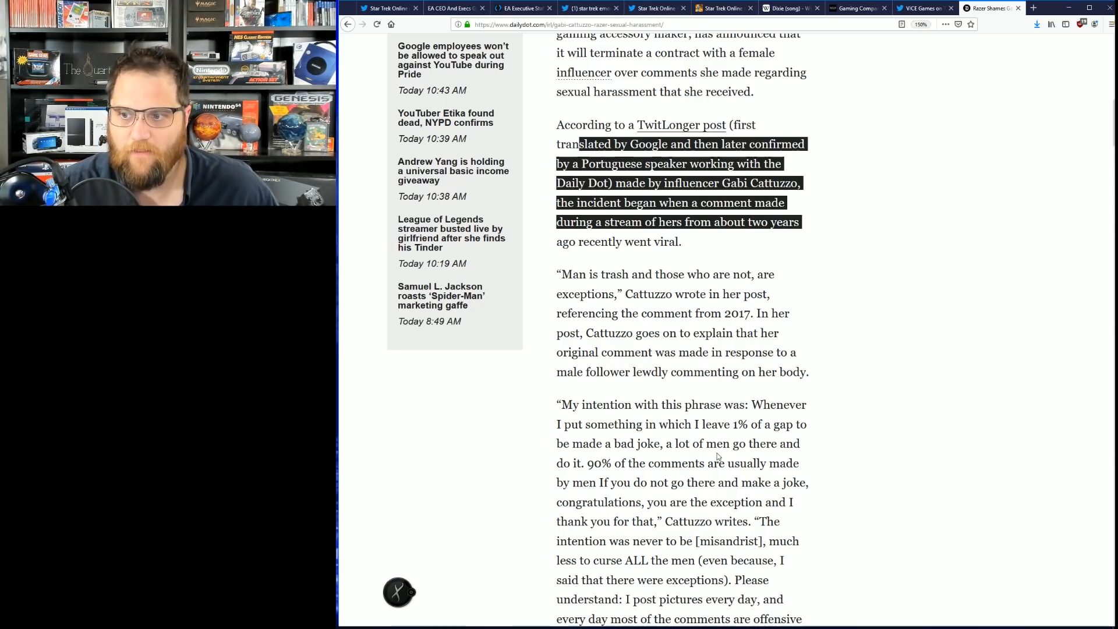
Step: Highlight the quote on who makes comments and the passage about the intent not being misandrist
drag(709, 462, 820, 481)
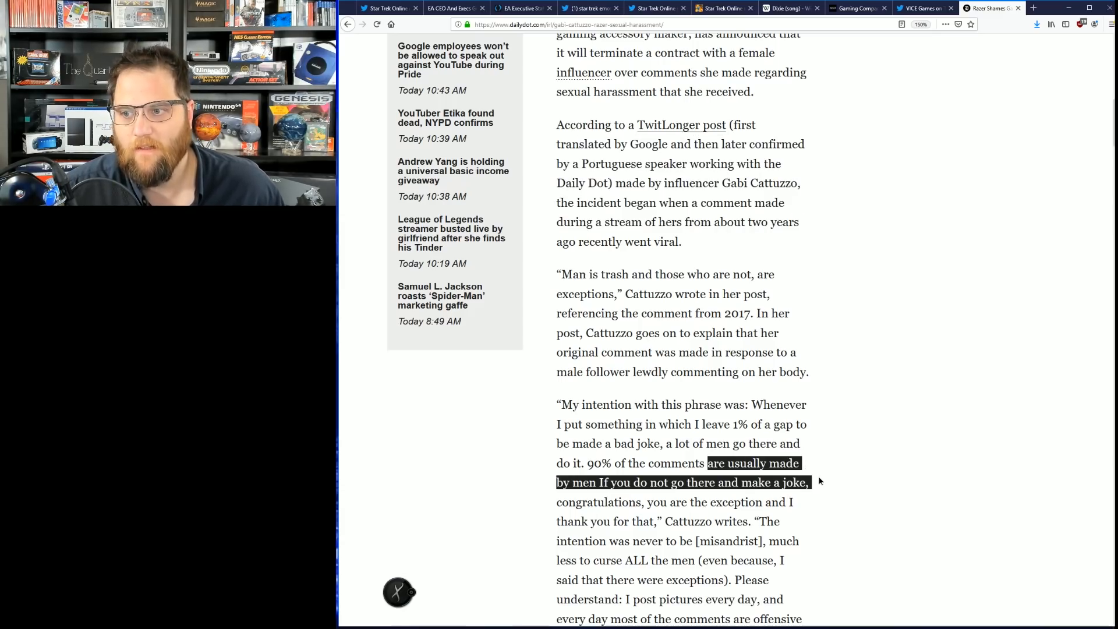
drag(819, 481, 812, 506)
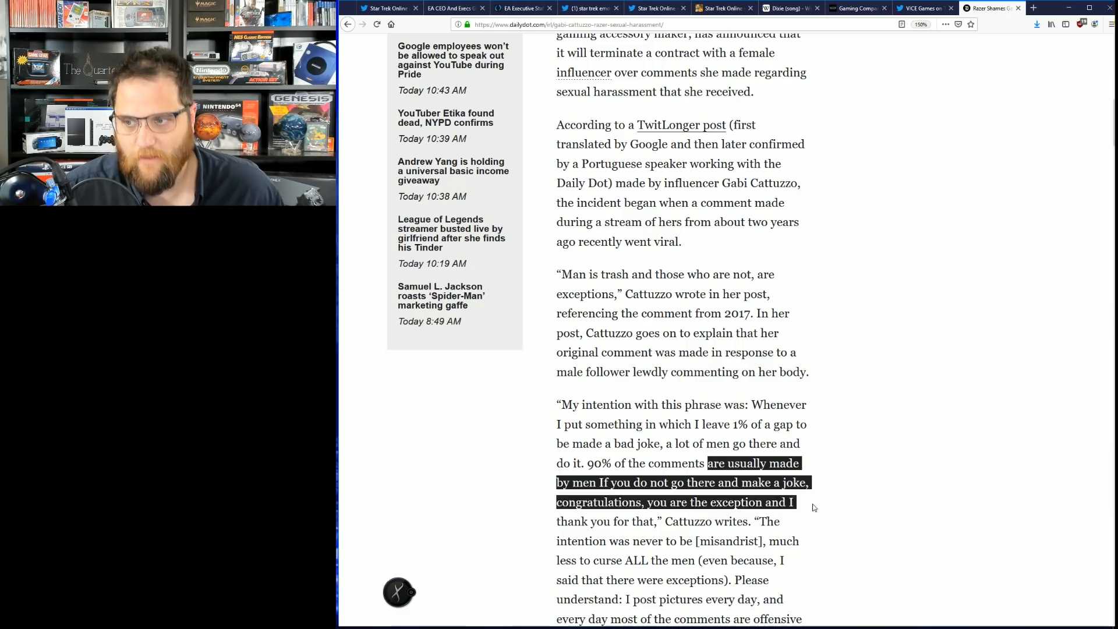
click(647, 535)
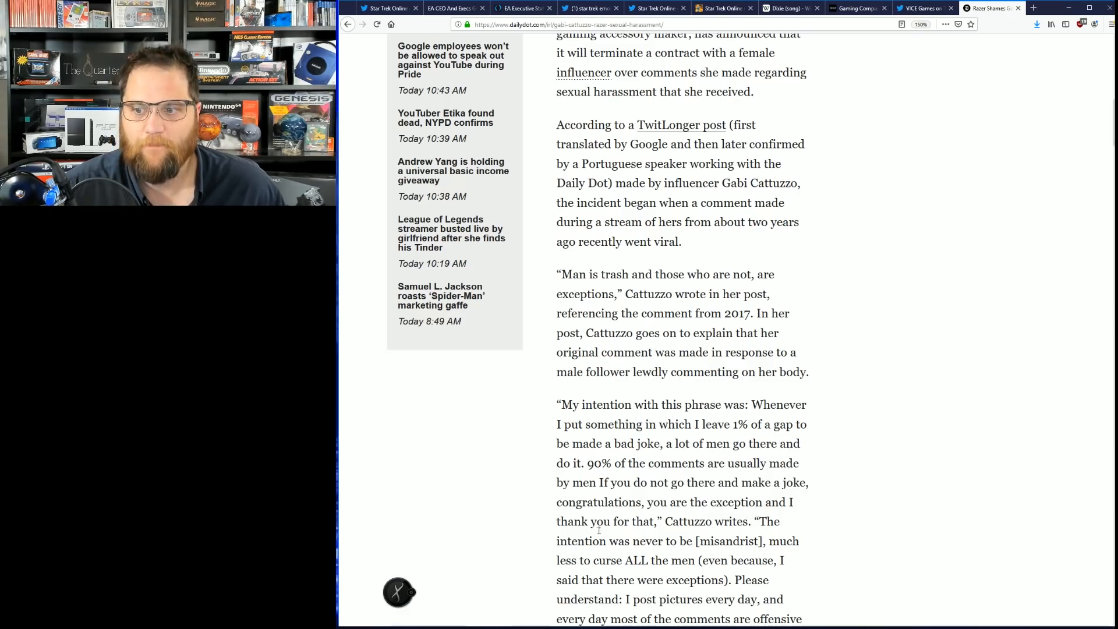
mouse_move(572, 540)
mouse_down()
mouse_move(692, 541)
mouse_move(684, 560)
mouse_move(806, 568)
mouse_move(810, 585)
mouse_up()
scroll(850, 537, down, 1)
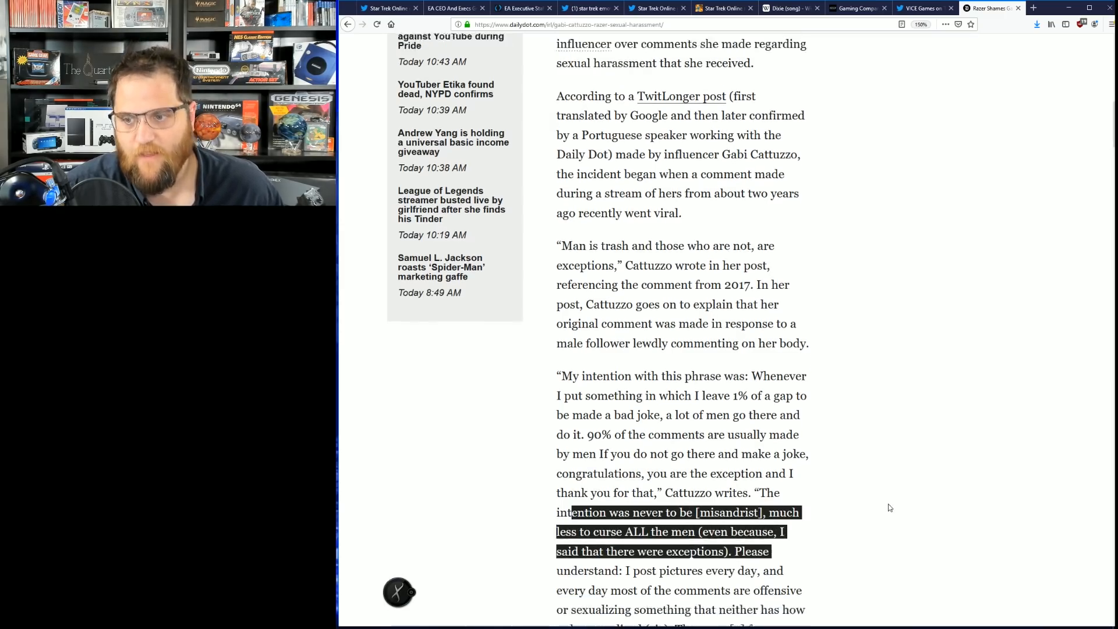
Step: Highlight the daily offensive comments passage and bring up link options on the embedded tweet's date
drag(632, 531, 812, 553)
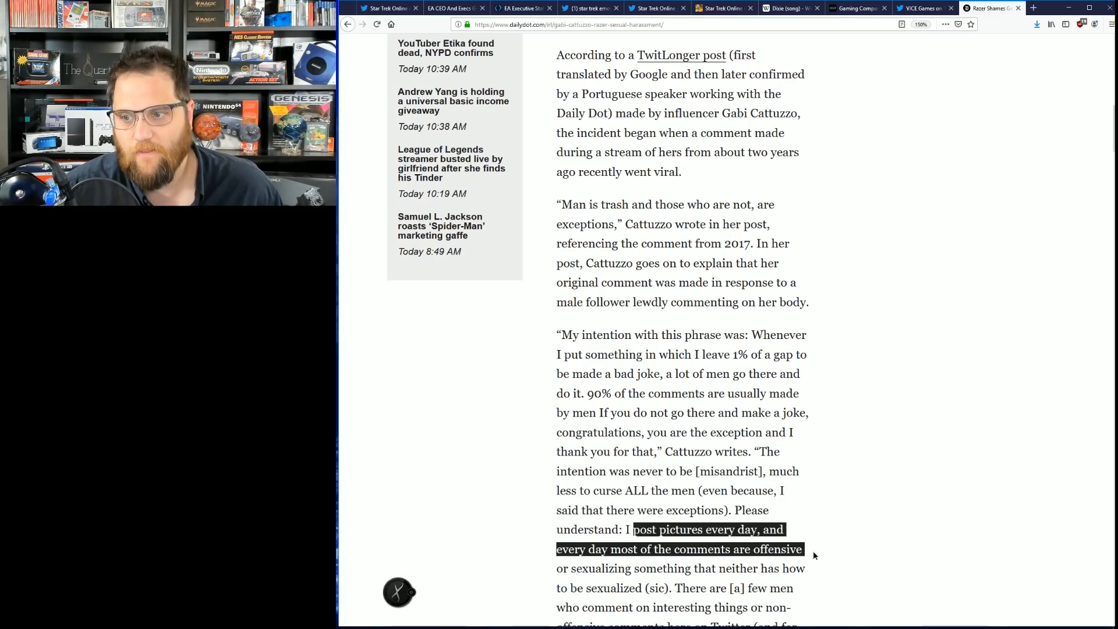
scroll(846, 492, down, 2)
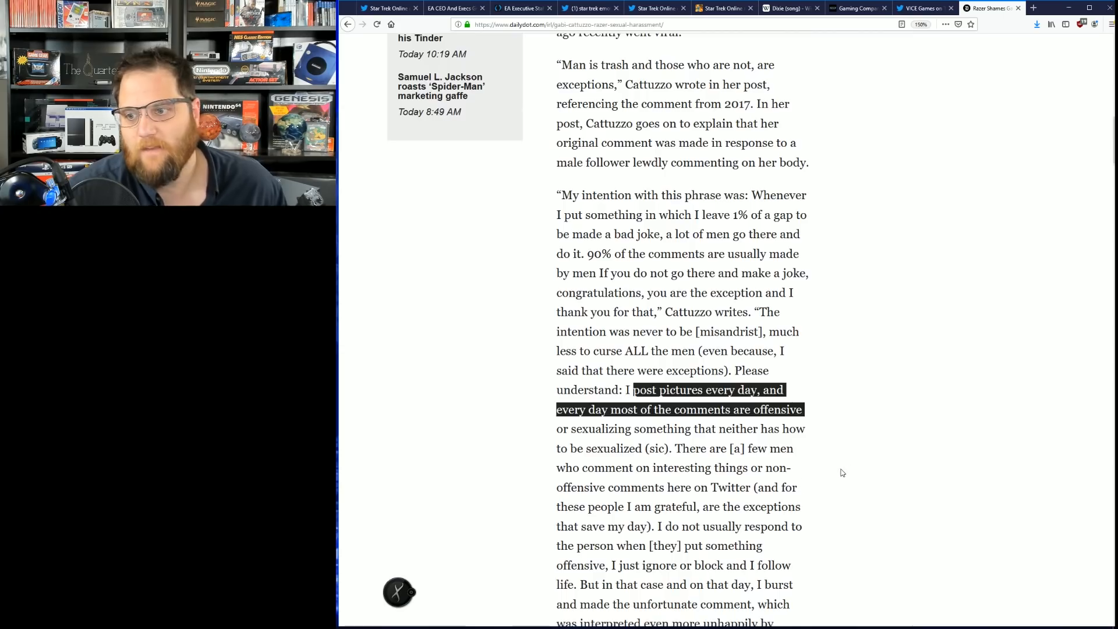
scroll(846, 493, down, 2)
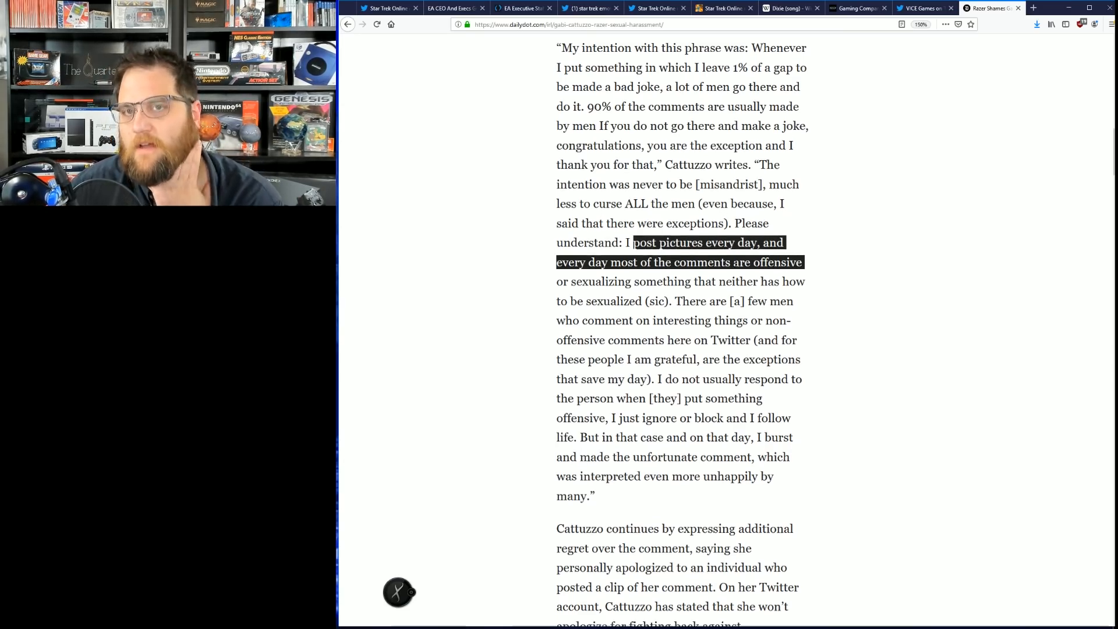
scroll(761, 281, down, 3)
scroll(892, 223, down, 2)
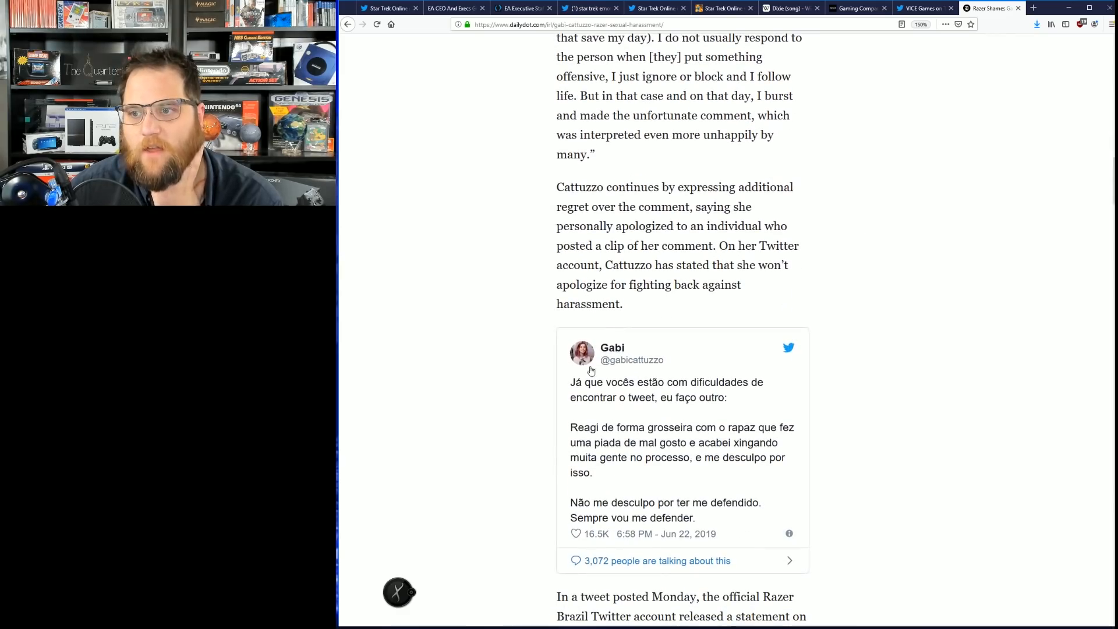
right_click(646, 534)
click(672, 386)
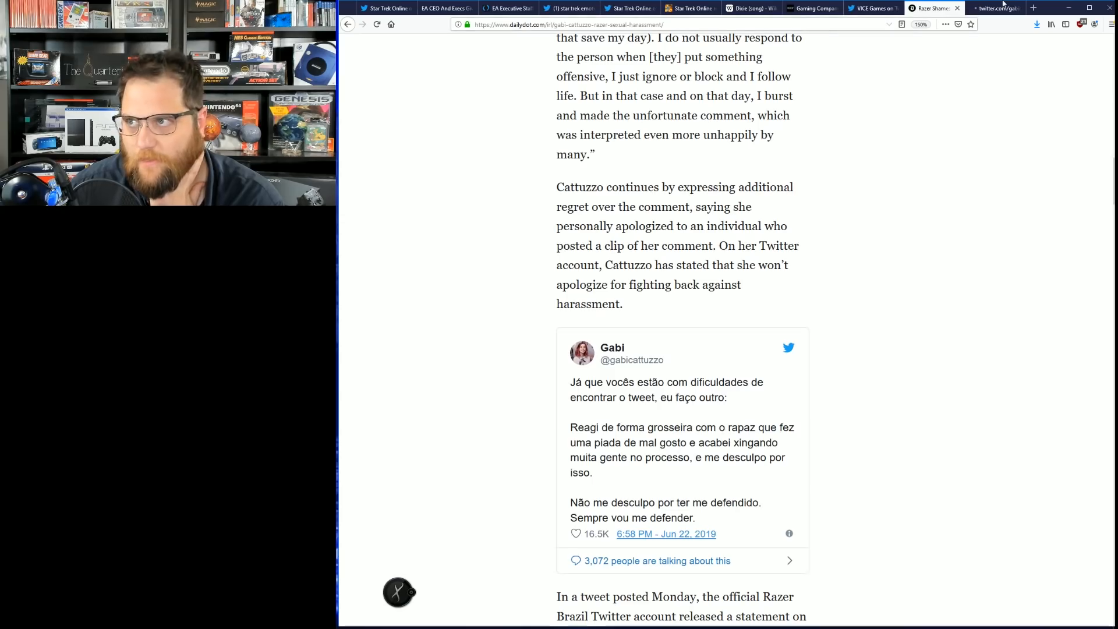
click(996, 8)
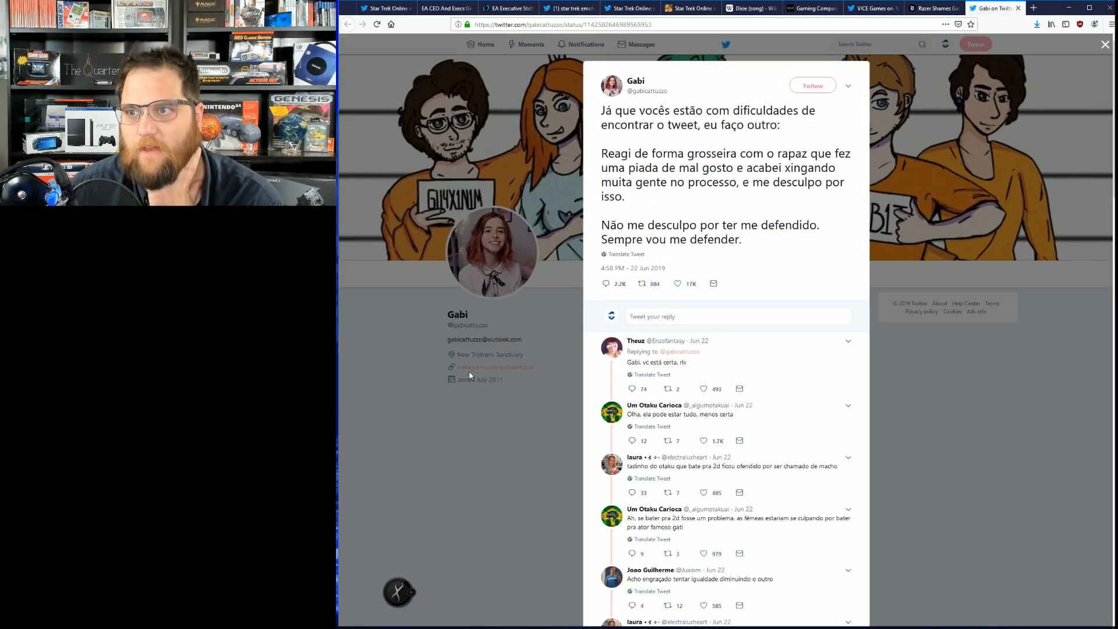
click(475, 455)
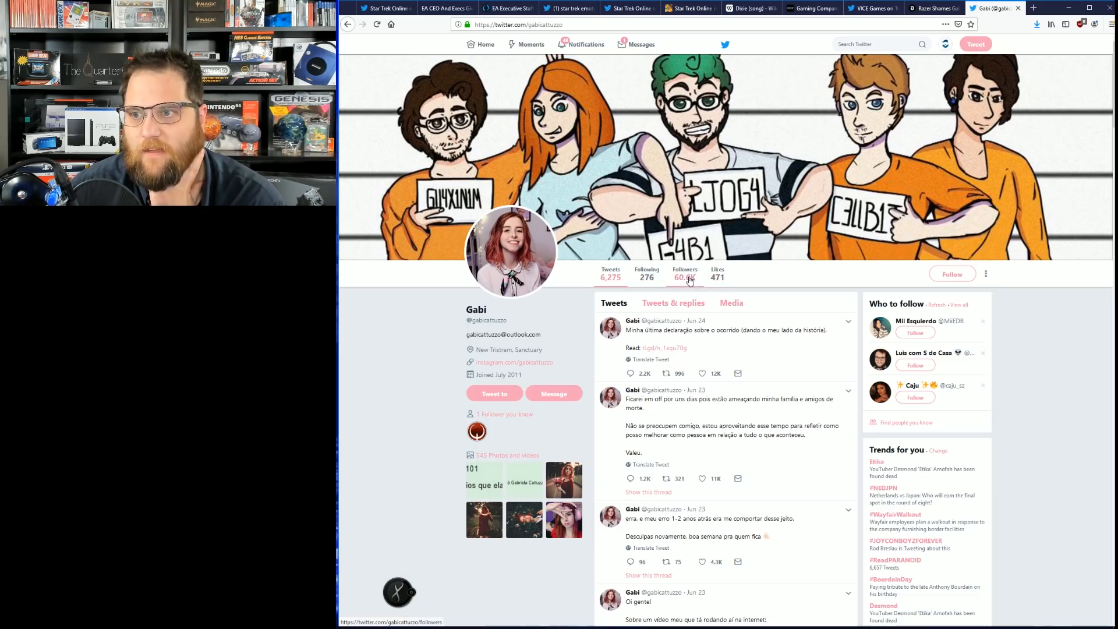
Step: Show only the profile's Media posts and browse back to her June 10 photo and GIF posts
click(731, 303)
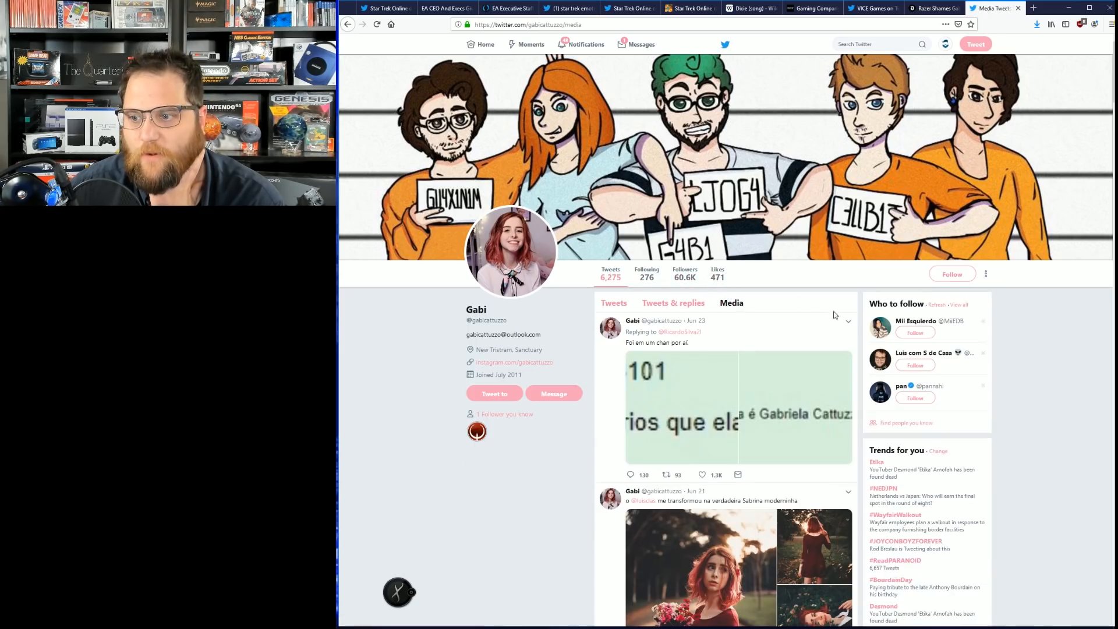
scroll(834, 314, down, 3)
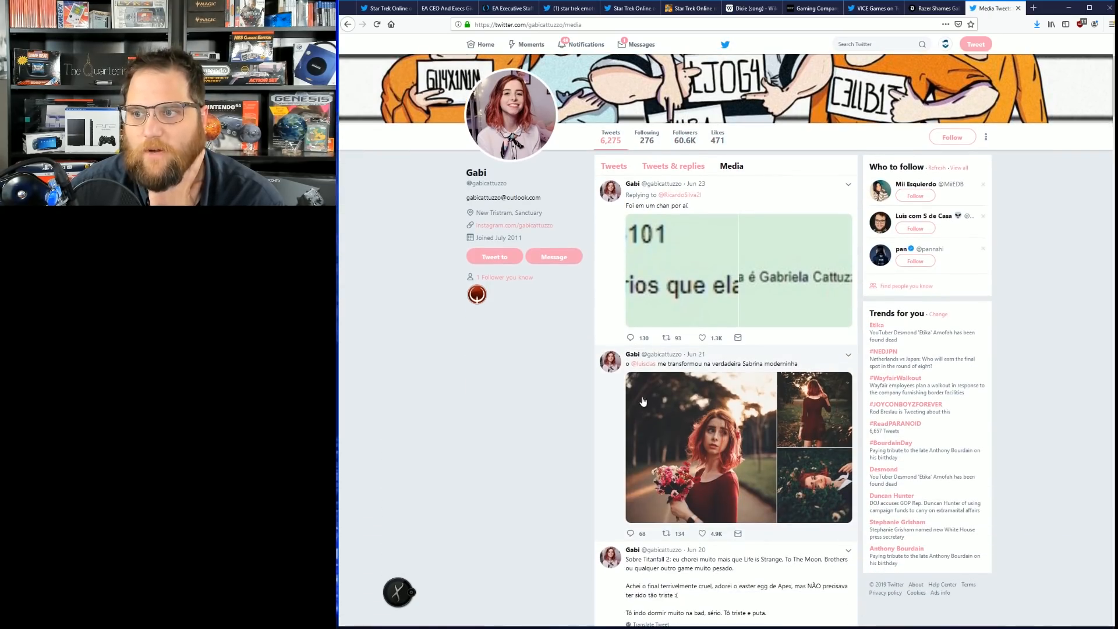
scroll(786, 397, down, 5)
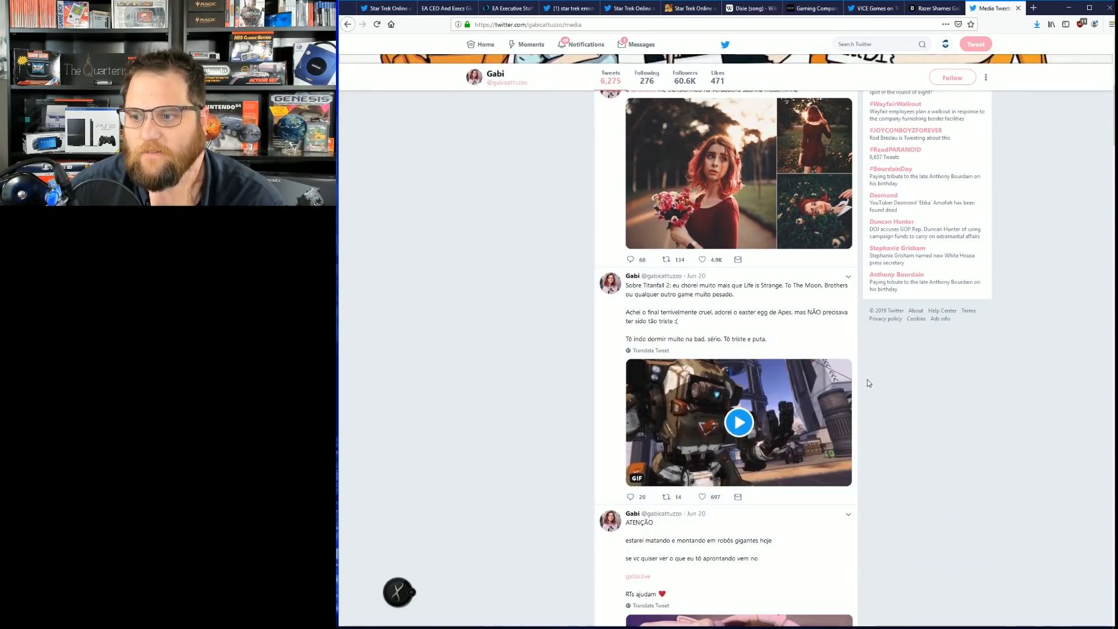
scroll(868, 379, down, 4)
scroll(829, 385, down, 3)
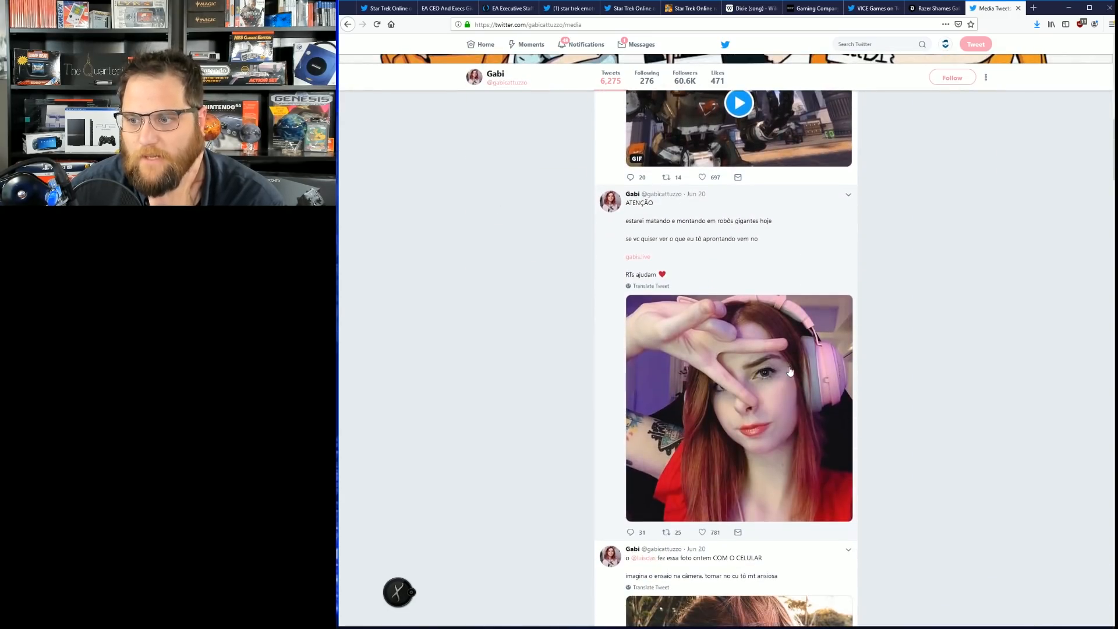
scroll(791, 371, down, 4)
scroll(791, 372, down, 4)
scroll(791, 371, down, 4)
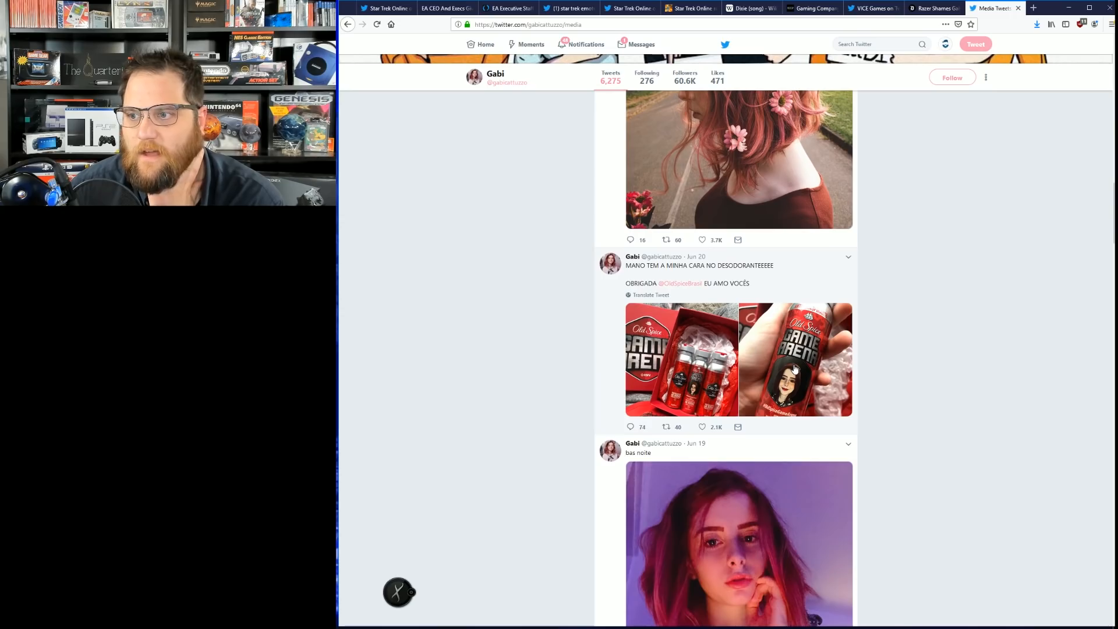
scroll(906, 352, down, 1)
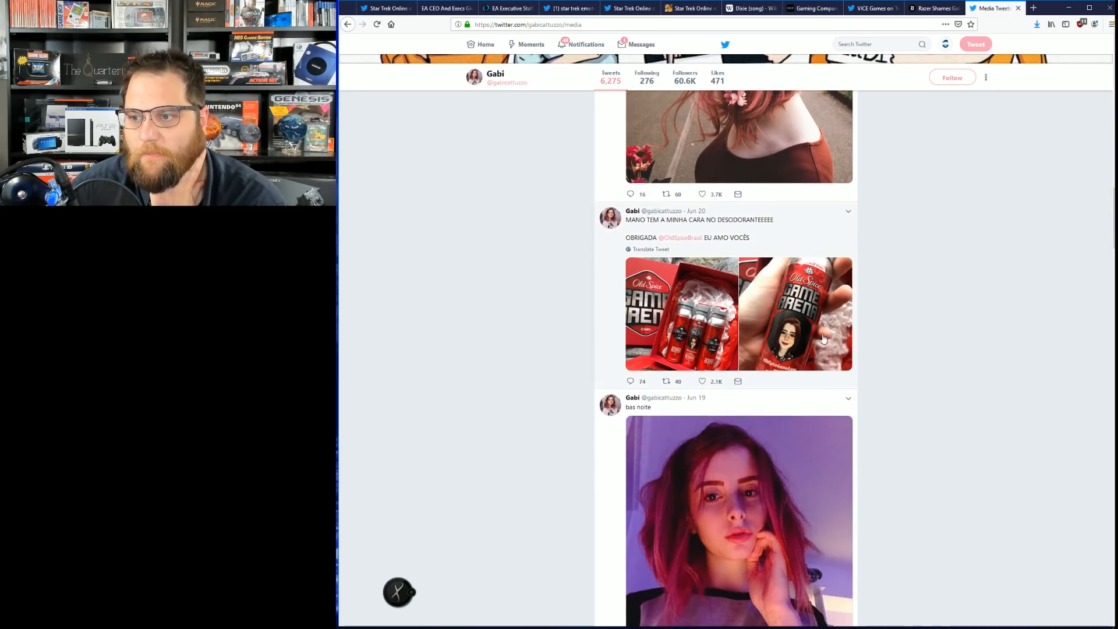
scroll(822, 339, down, 5)
scroll(875, 327, down, 3)
scroll(875, 327, down, 3)
scroll(940, 339, down, 2)
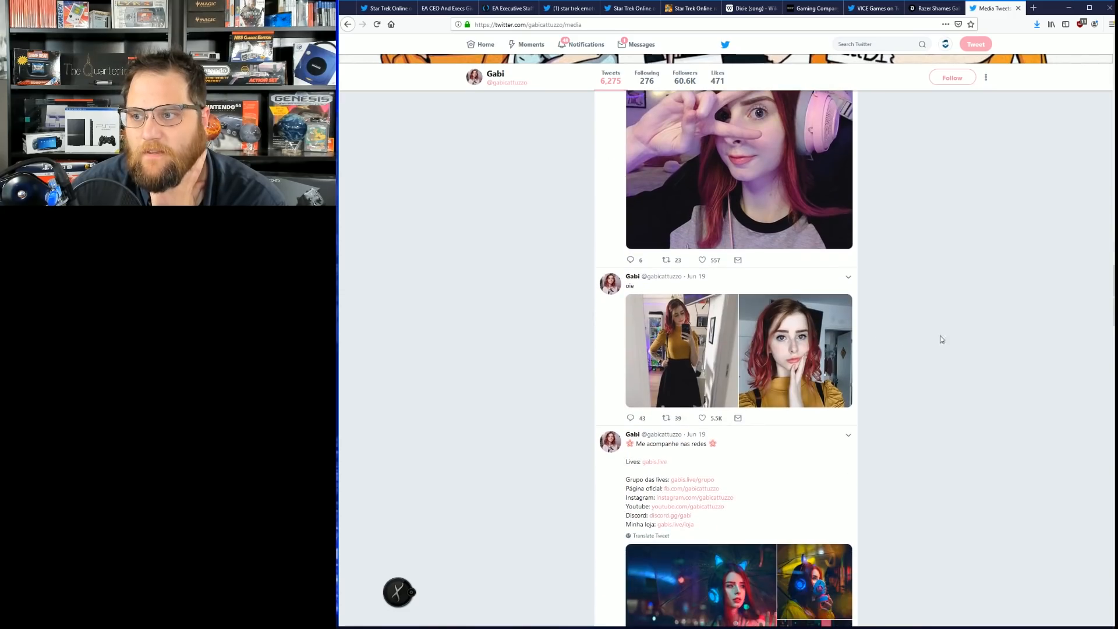
scroll(978, 340, down, 4)
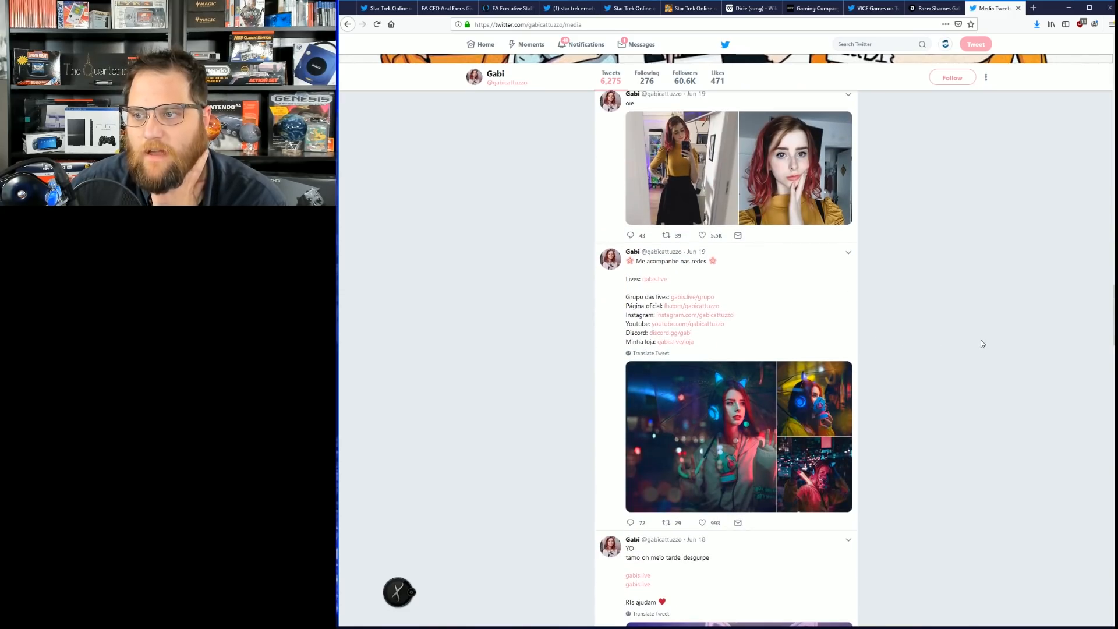
scroll(981, 339, down, 5)
scroll(980, 340, down, 4)
scroll(943, 354, down, 3)
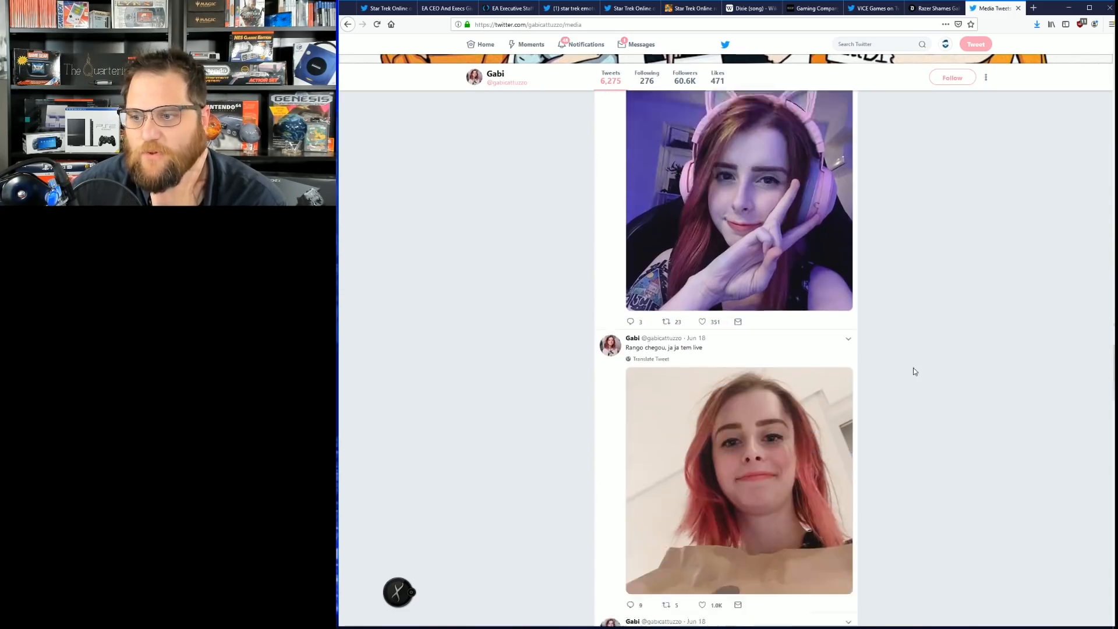
scroll(913, 368, down, 3)
scroll(926, 354, down, 4)
scroll(926, 354, down, 2)
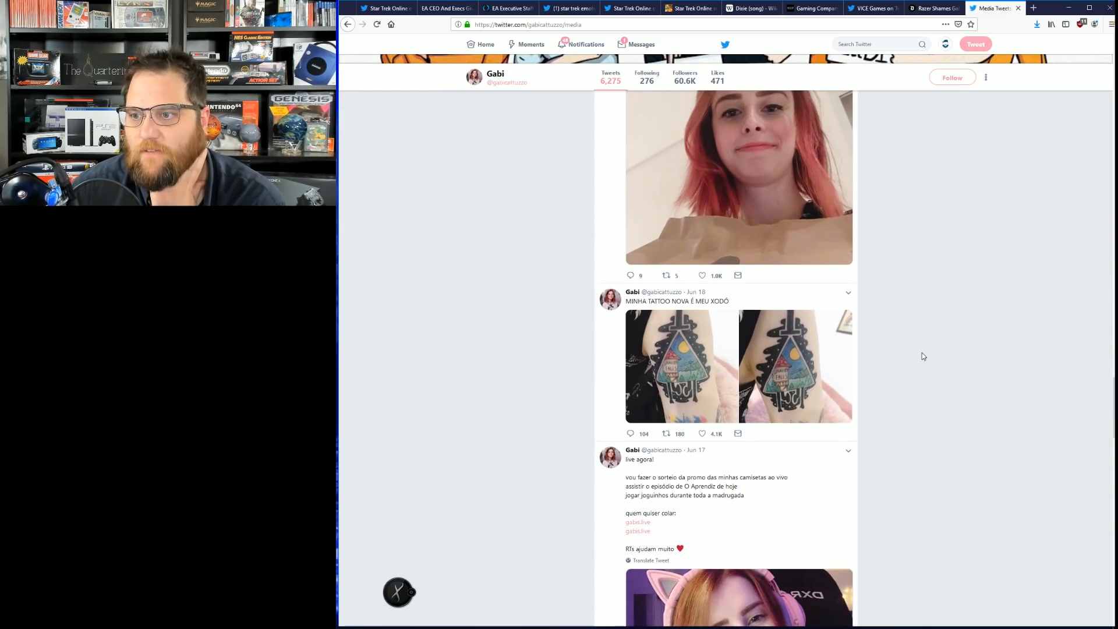
scroll(923, 355, down, 4)
scroll(918, 348, down, 4)
scroll(916, 347, down, 3)
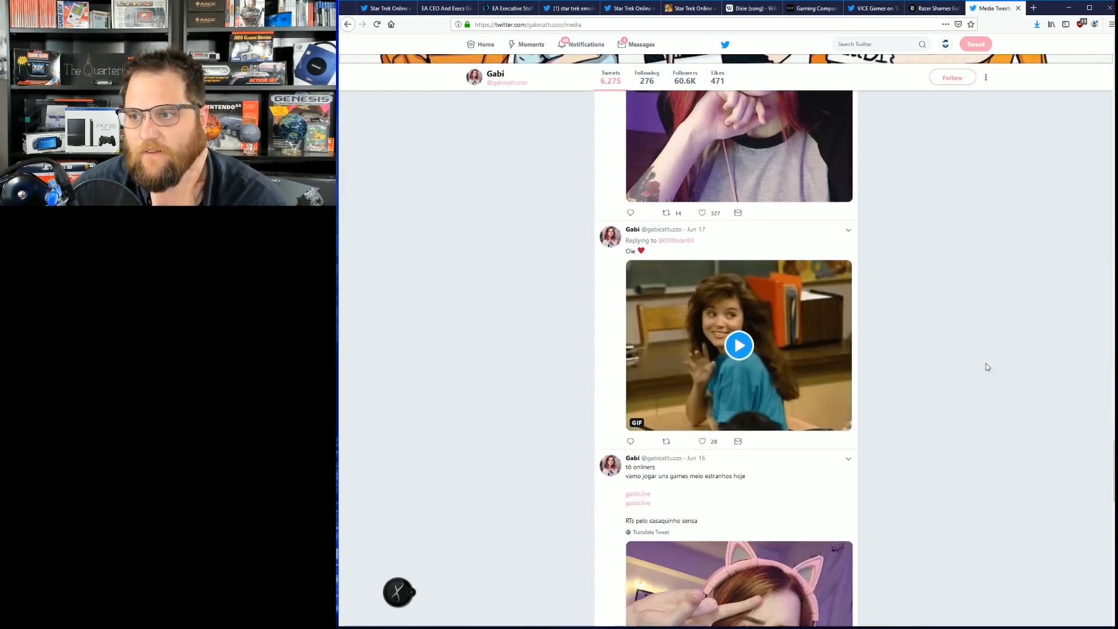
scroll(986, 363, down, 4)
scroll(978, 360, down, 5)
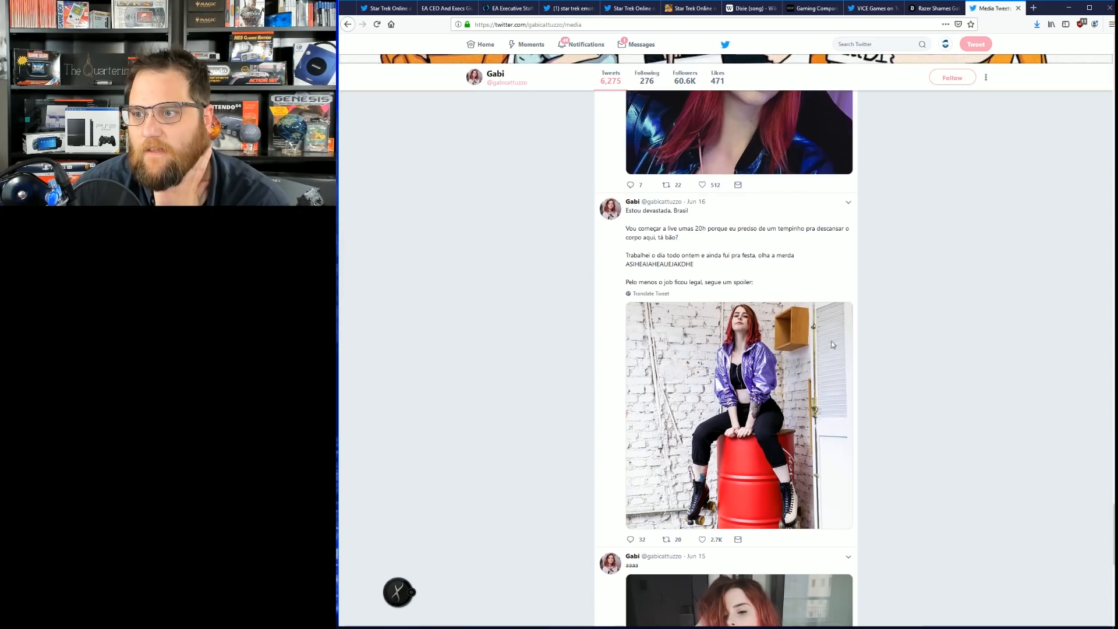
scroll(806, 391, down, 4)
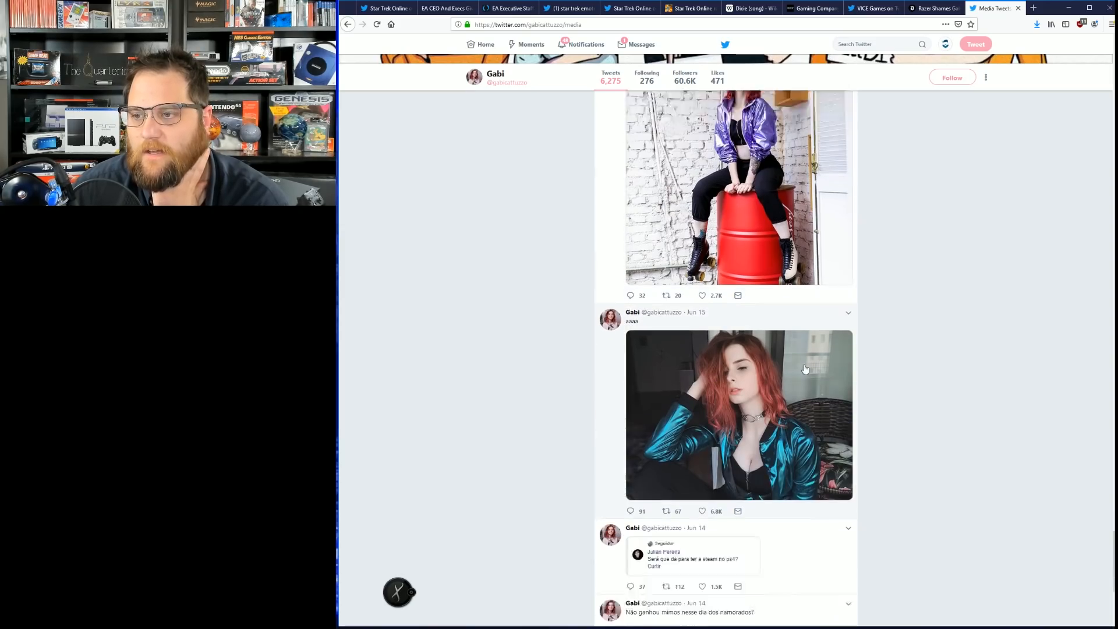
scroll(743, 437, down, 1)
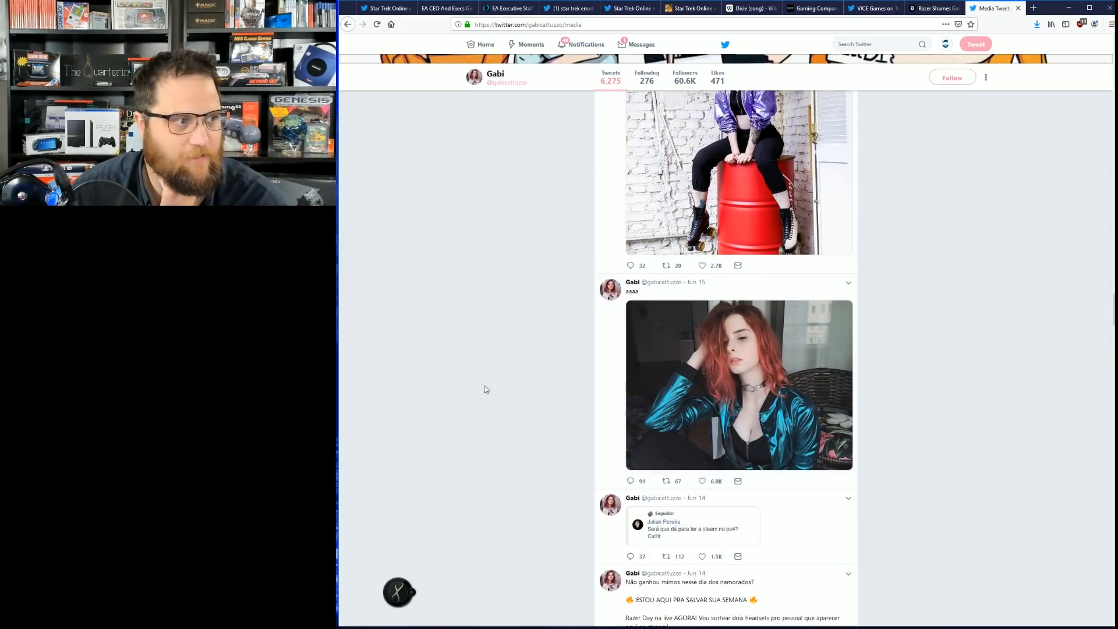
scroll(846, 431, down, 4)
scroll(846, 431, down, 3)
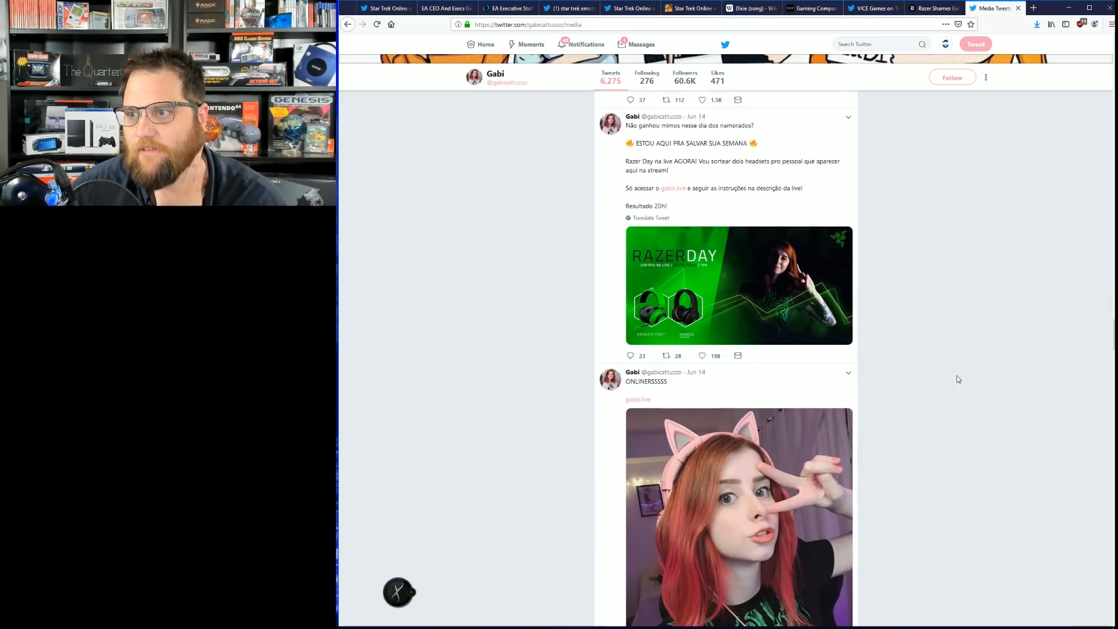
scroll(956, 375, down, 3)
scroll(956, 375, down, 3)
scroll(951, 374, down, 2)
scroll(948, 371, down, 3)
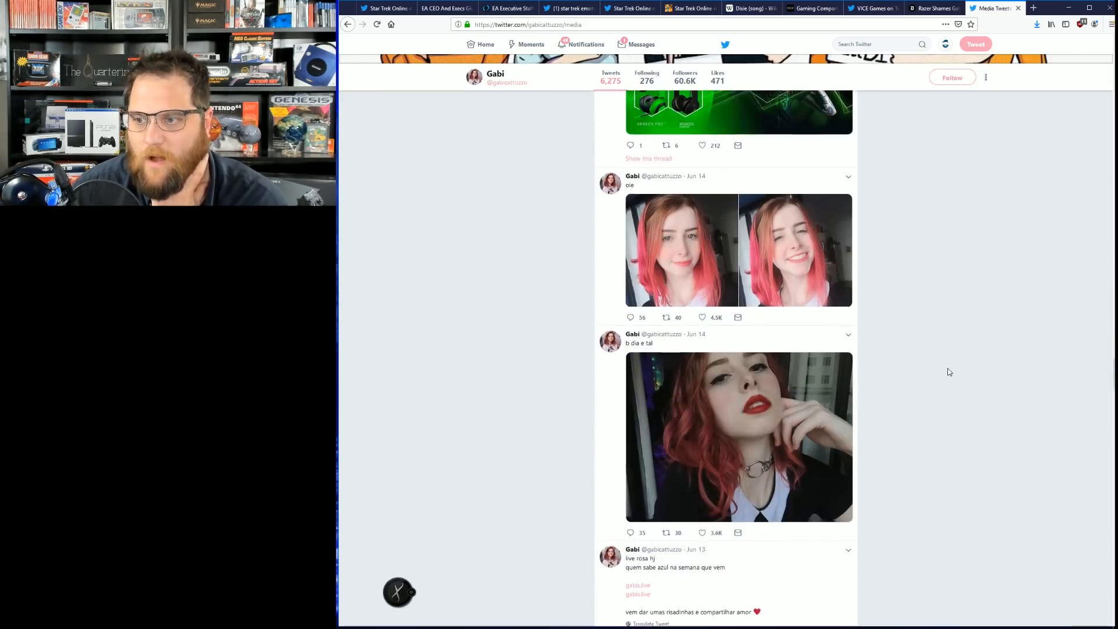
scroll(949, 371, down, 3)
scroll(943, 358, down, 3)
scroll(925, 346, down, 3)
scroll(899, 333, down, 3)
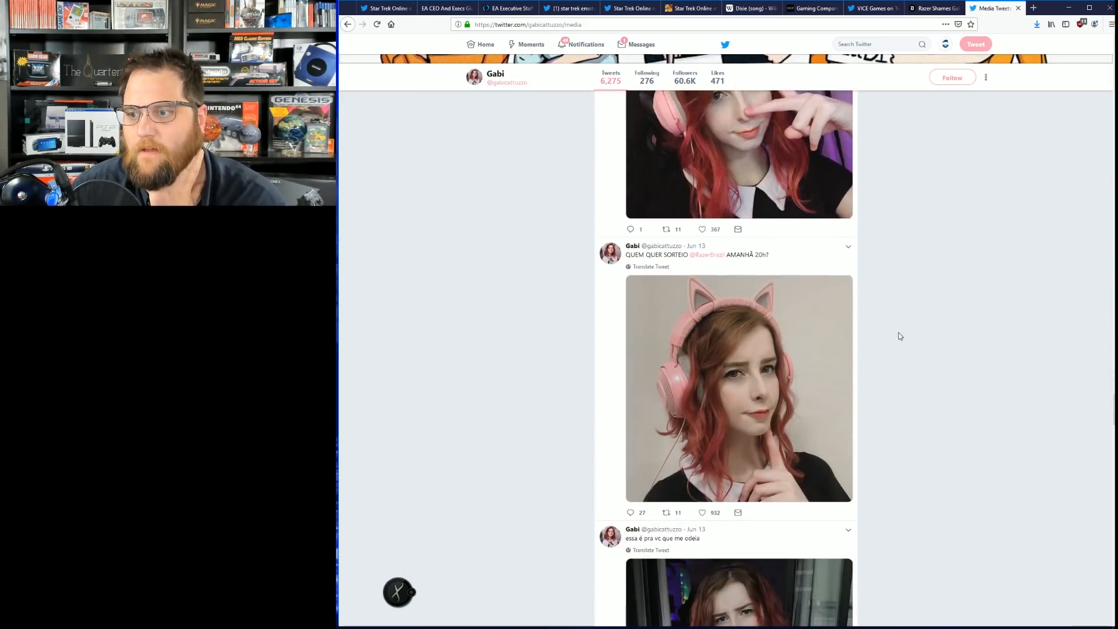
scroll(898, 332, down, 3)
scroll(905, 332, down, 3)
scroll(969, 332, down, 3)
scroll(976, 332, down, 2)
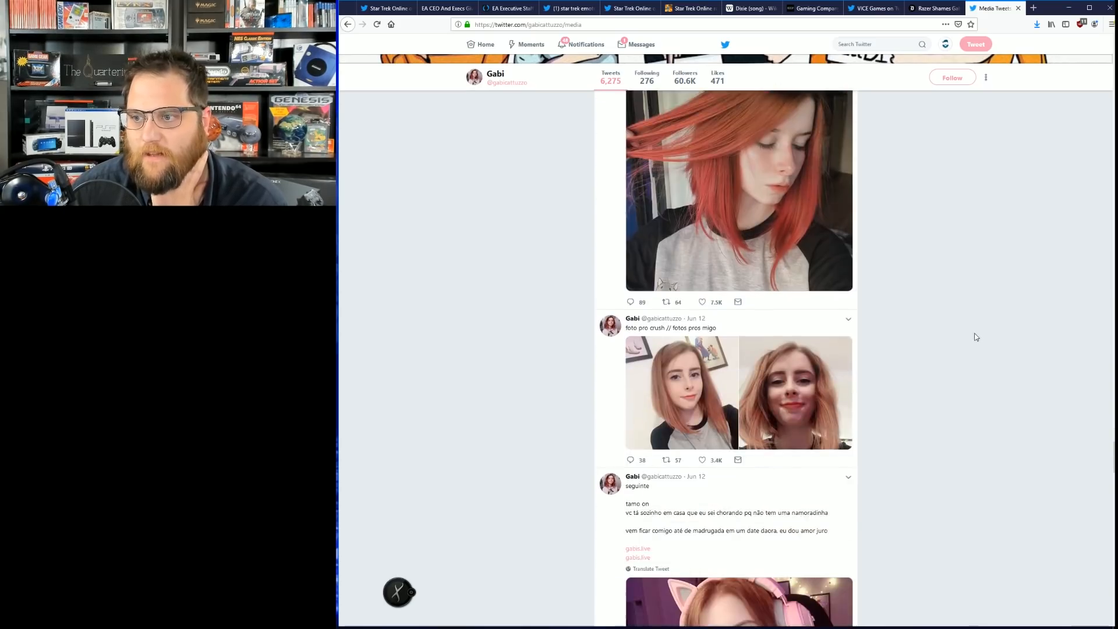
scroll(975, 337, down, 3)
scroll(991, 341, down, 3)
scroll(986, 341, down, 3)
scroll(970, 354, down, 3)
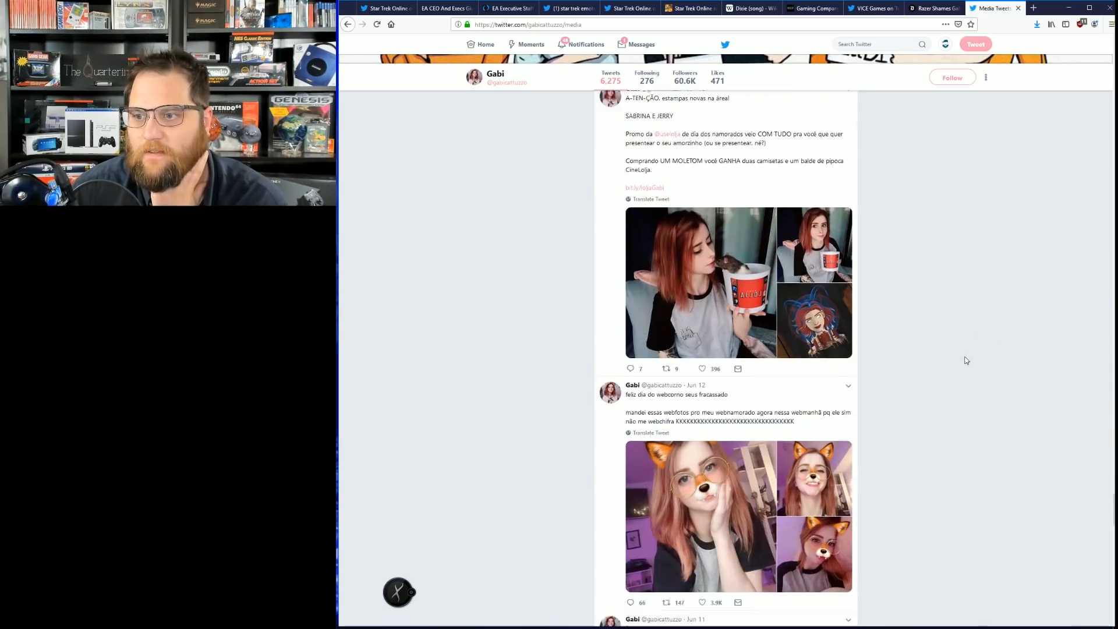
scroll(965, 360, down, 3)
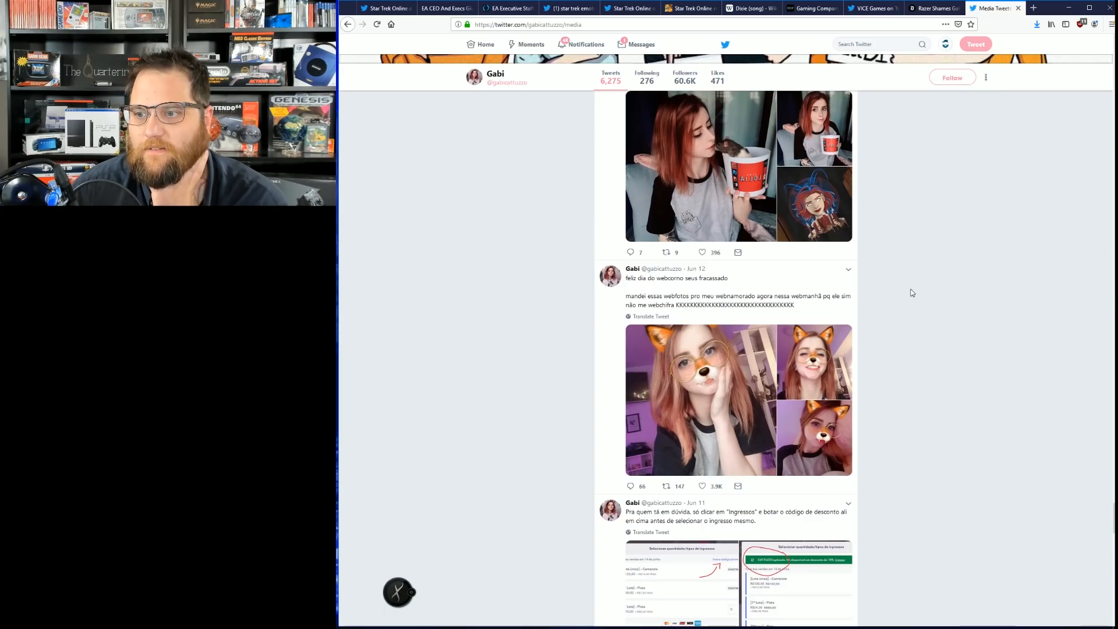
scroll(942, 344, down, 4)
scroll(908, 301, down, 2)
scroll(917, 296, down, 4)
scroll(913, 298, down, 4)
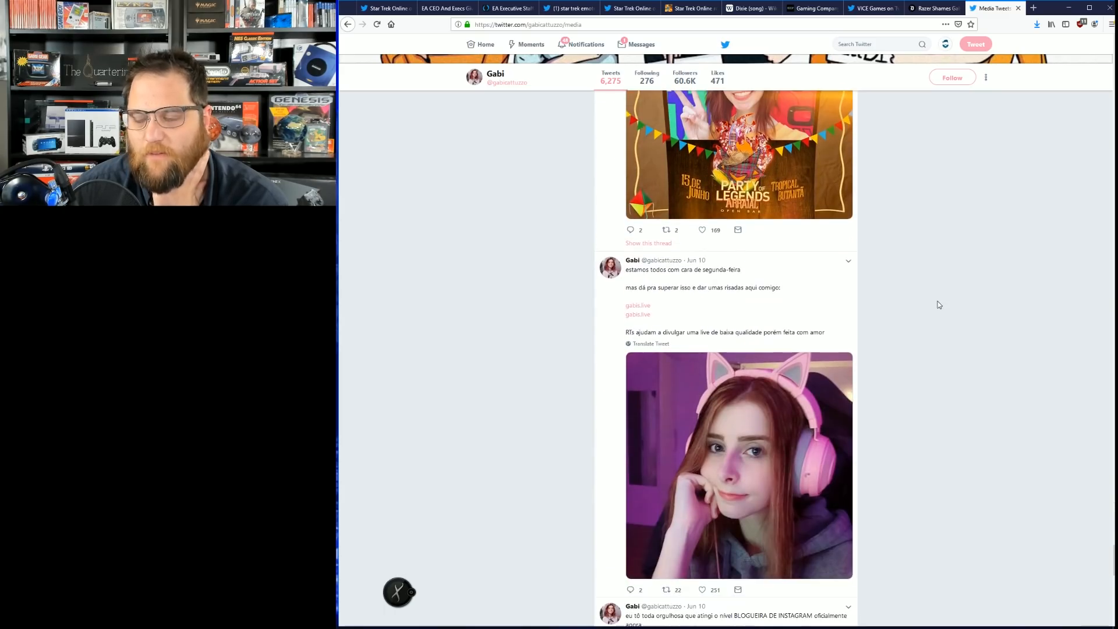
scroll(948, 288, down, 2)
scroll(950, 283, down, 4)
scroll(948, 262, down, 5)
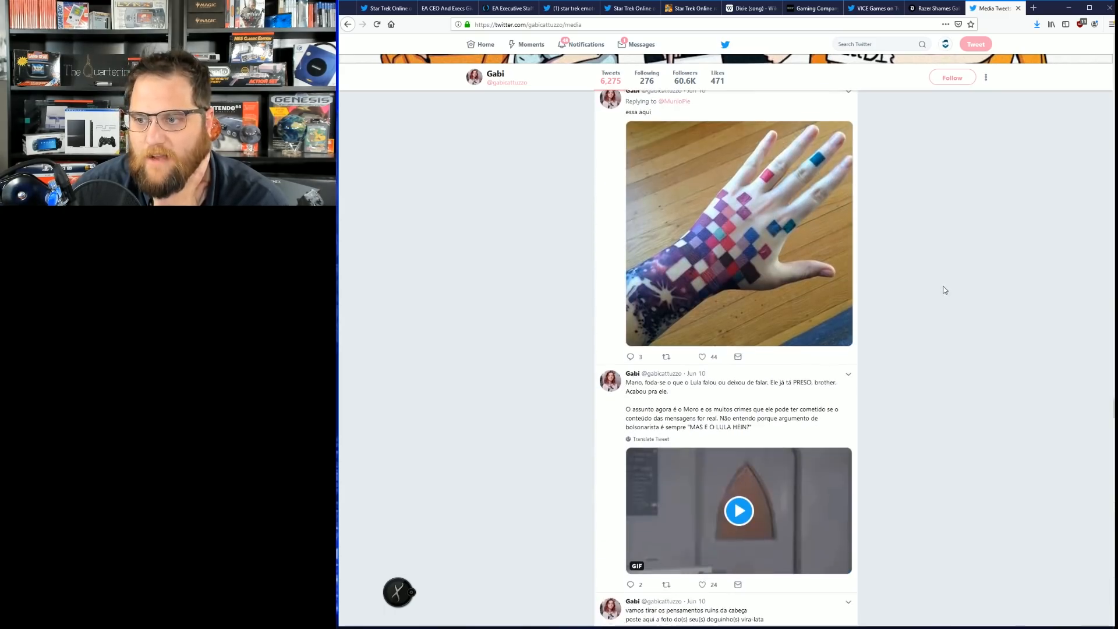
scroll(943, 239, down, 4)
Step: Return to the Daily Dot Razer article tab and read on to Razer Brazil's statement
click(933, 8)
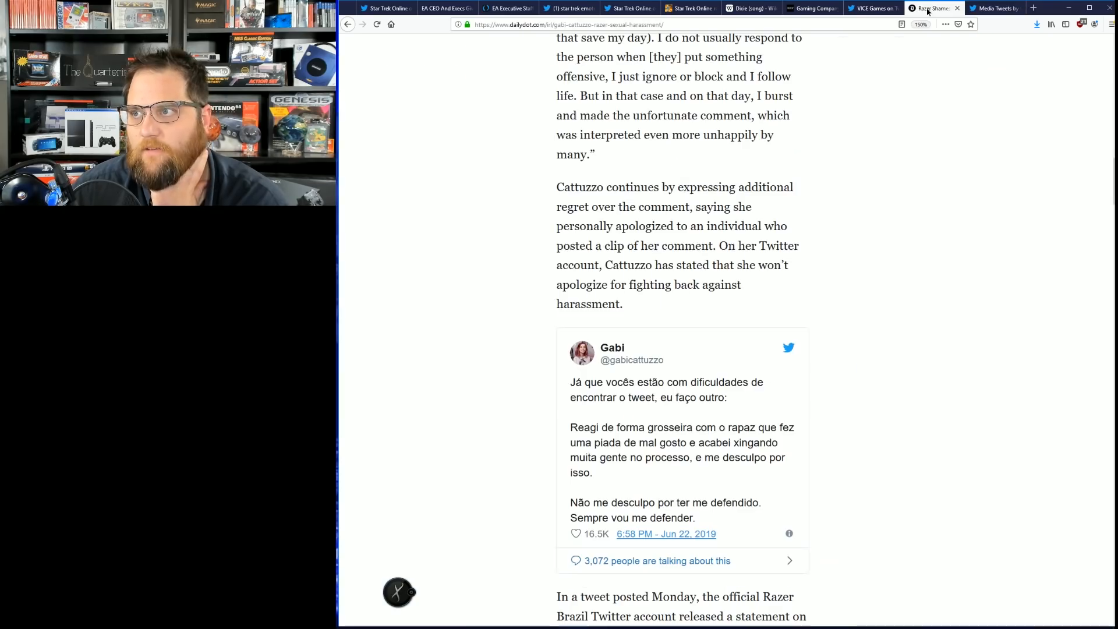
scroll(921, 264, down, 3)
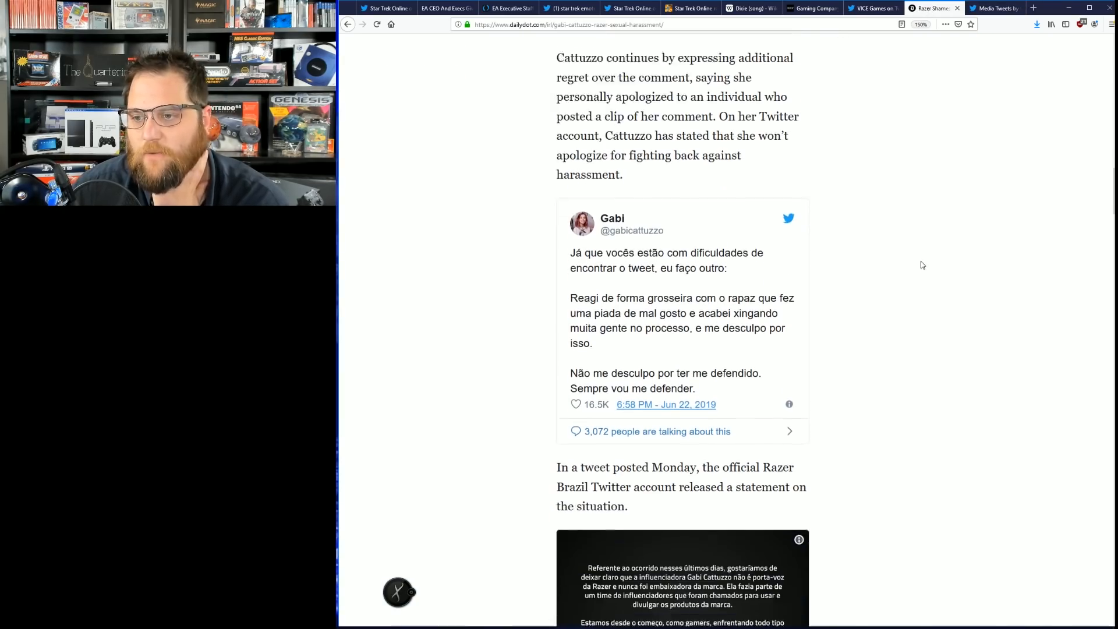
scroll(921, 261, down, 2)
scroll(920, 261, down, 2)
scroll(916, 262, down, 2)
scroll(913, 257, down, 1)
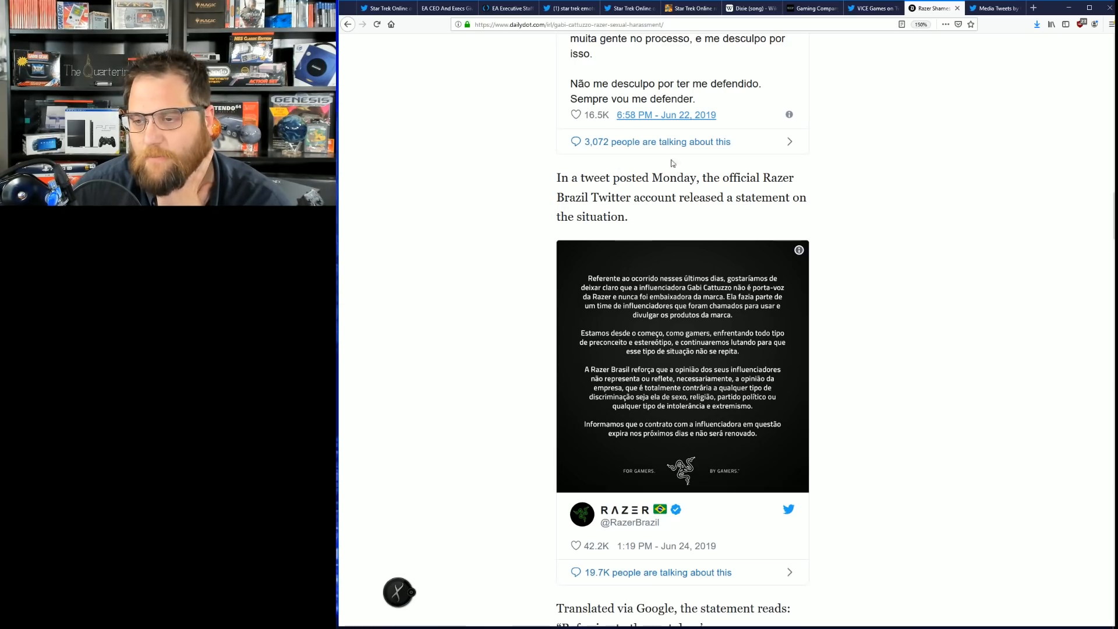
scroll(702, 226, down, 3)
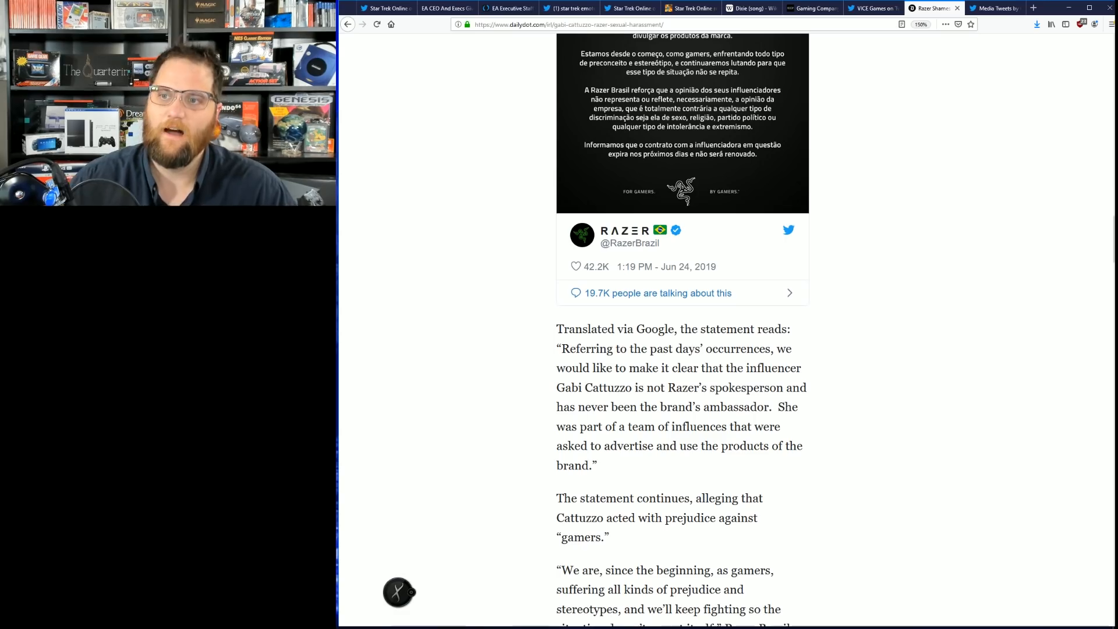
scroll(512, 361, down, 4)
scroll(511, 360, down, 5)
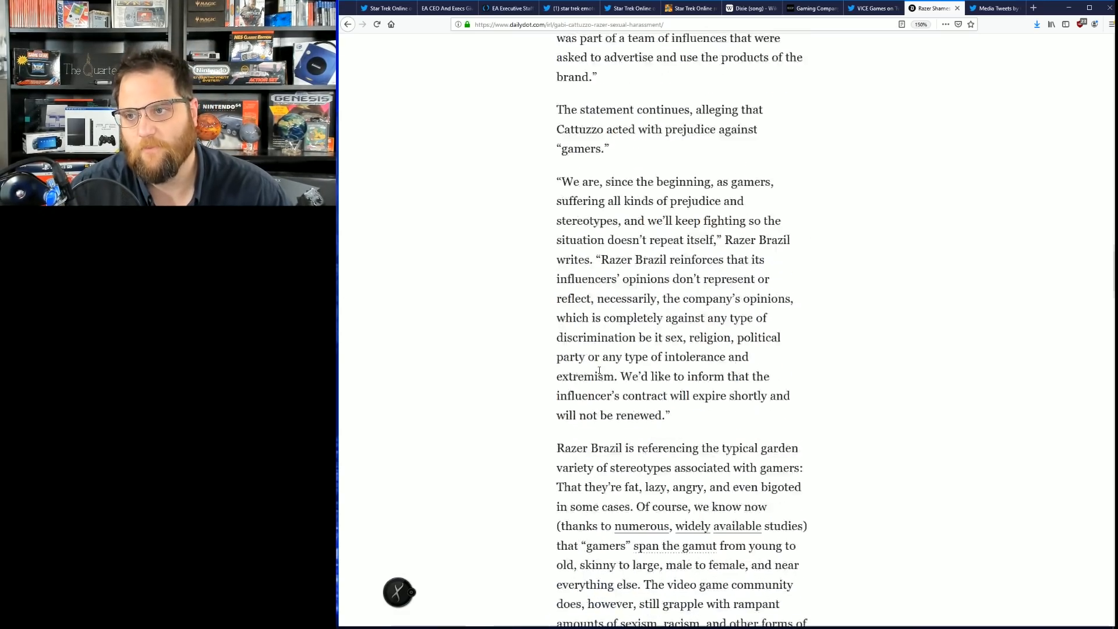
scroll(612, 350, down, 5)
scroll(723, 306, down, 5)
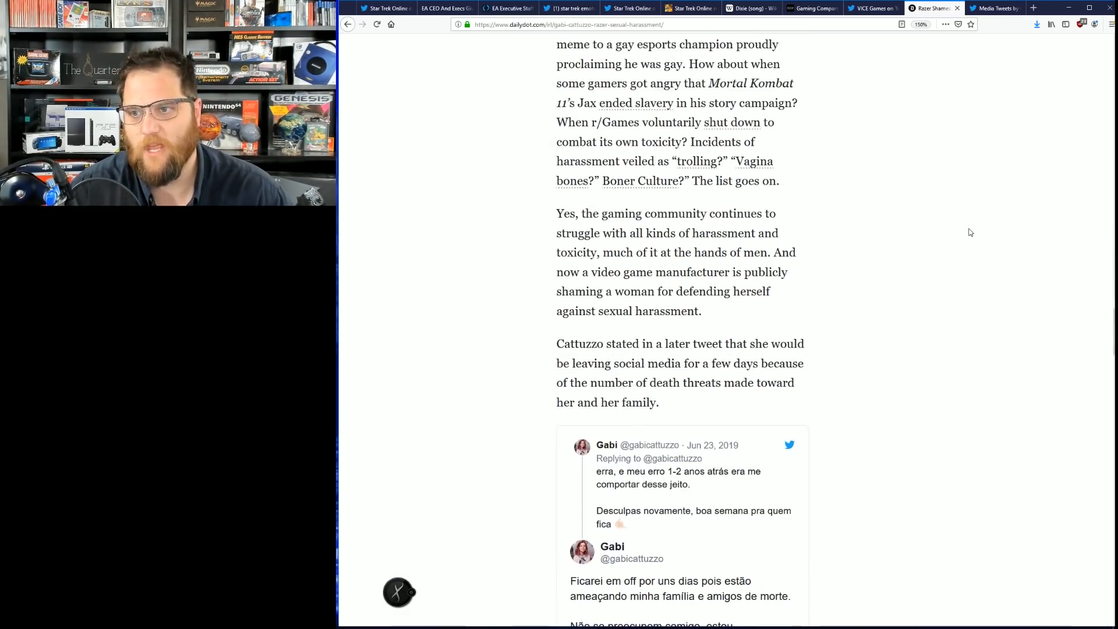
scroll(965, 232, down, 6)
scroll(951, 232, down, 6)
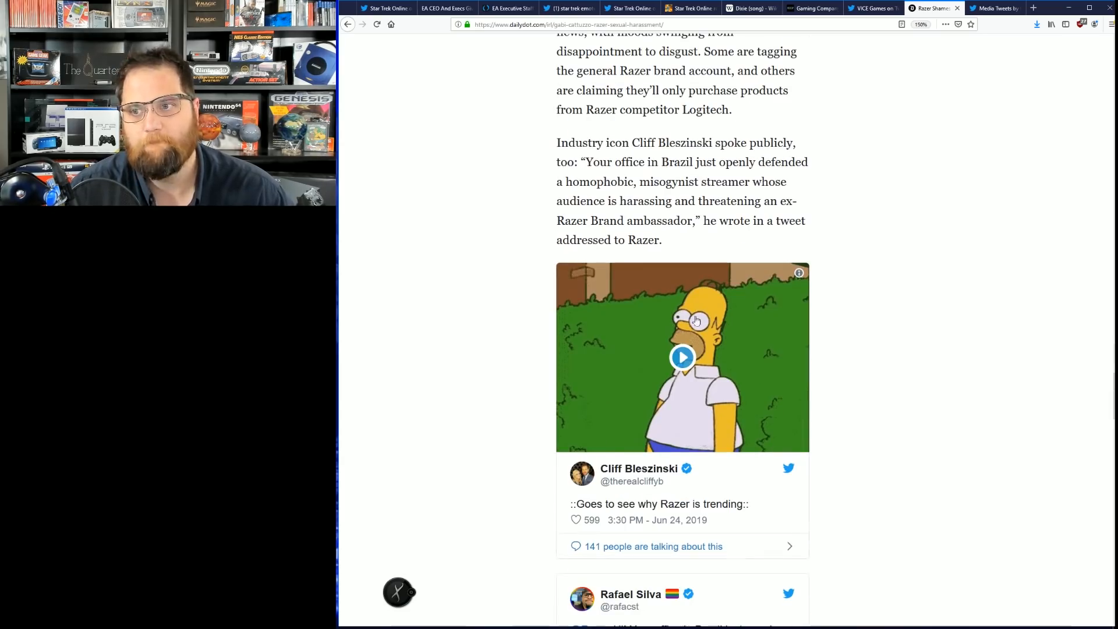
scroll(696, 322, down, 5)
scroll(786, 332, down, 4)
scroll(934, 357, down, 4)
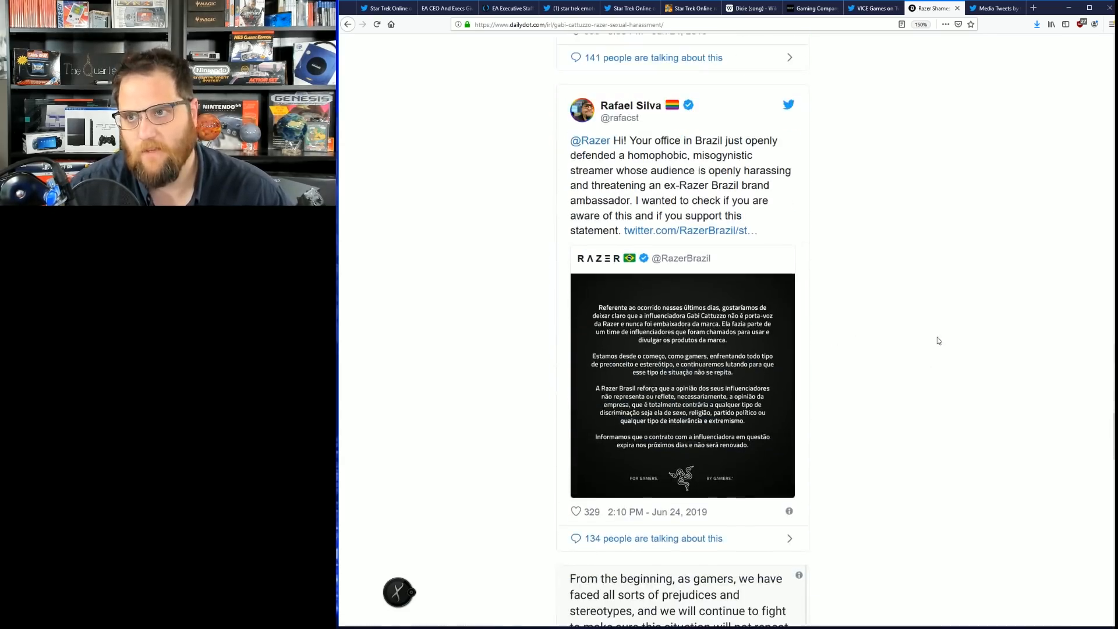
scroll(881, 312, down, 3)
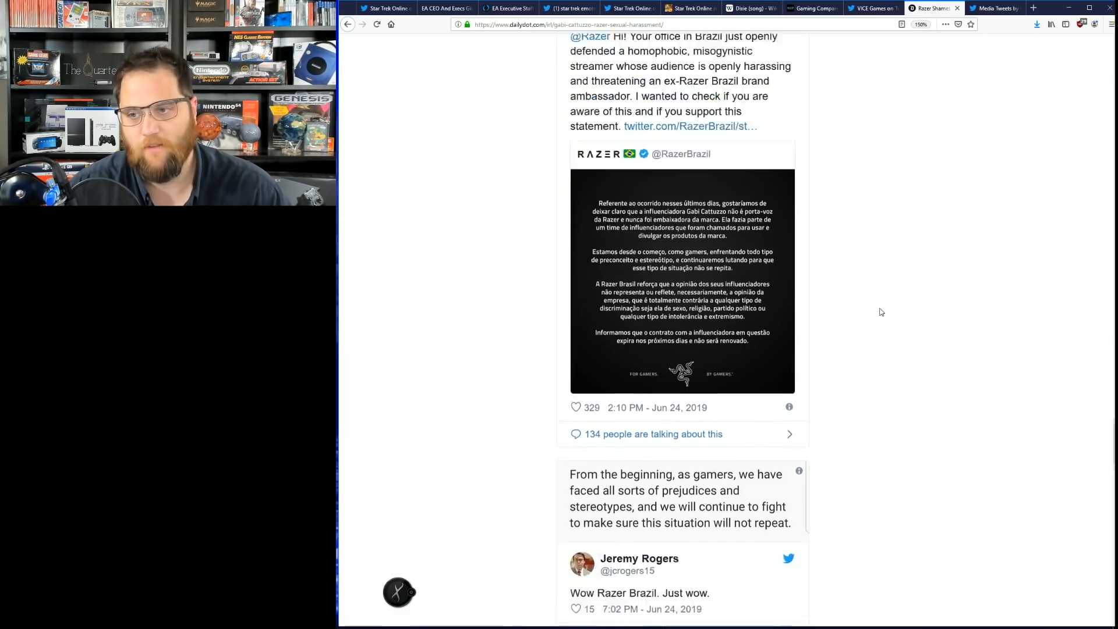
scroll(880, 311, down, 5)
scroll(880, 311, down, 4)
scroll(879, 311, down, 4)
scroll(877, 310, down, 4)
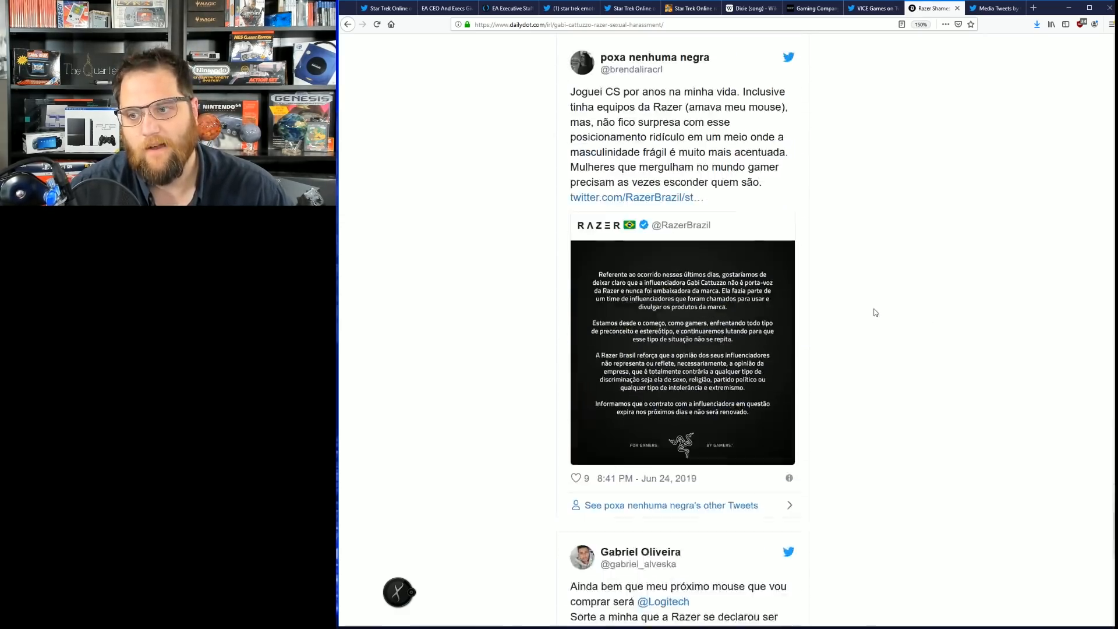
scroll(875, 312, down, 5)
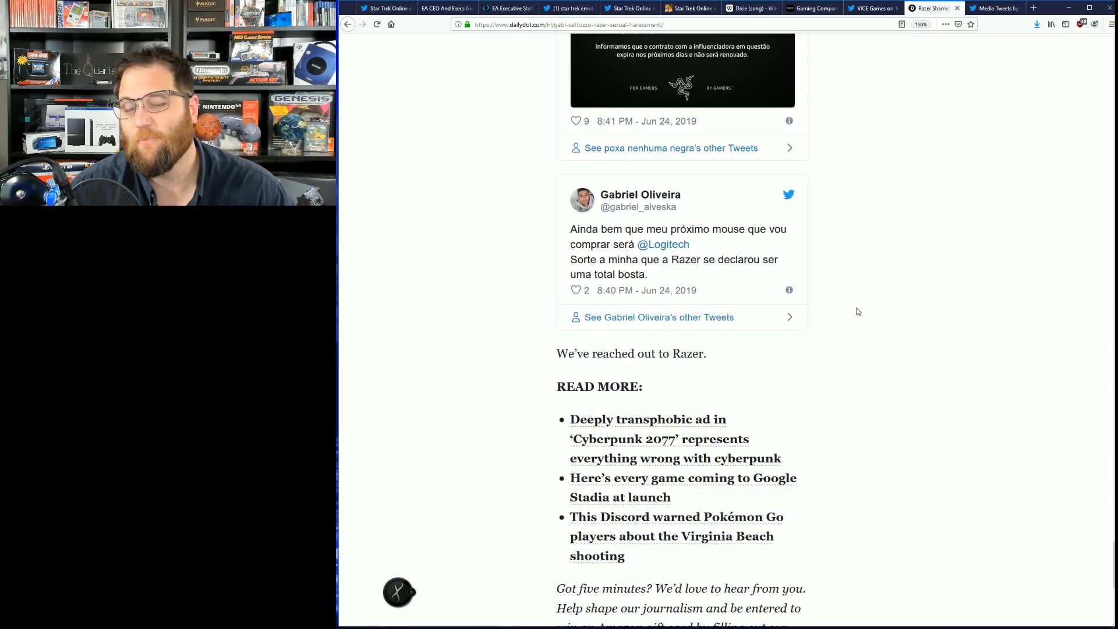